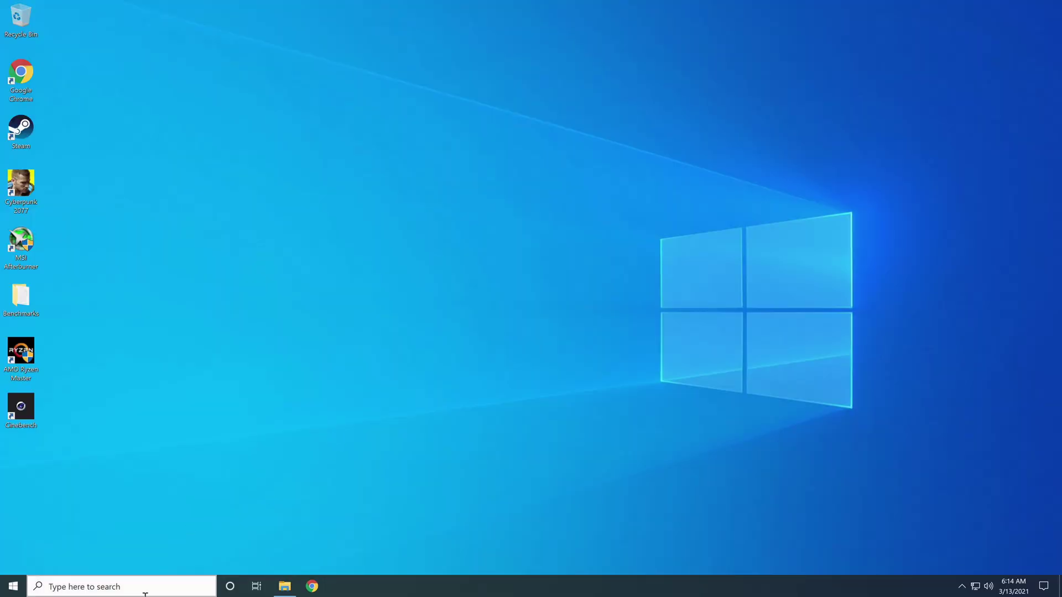
Restart Windows 10 from the Start menu's power options to boot into the ASUS BIOS
{"action": "left_click", "coordinate": [18, 589]}
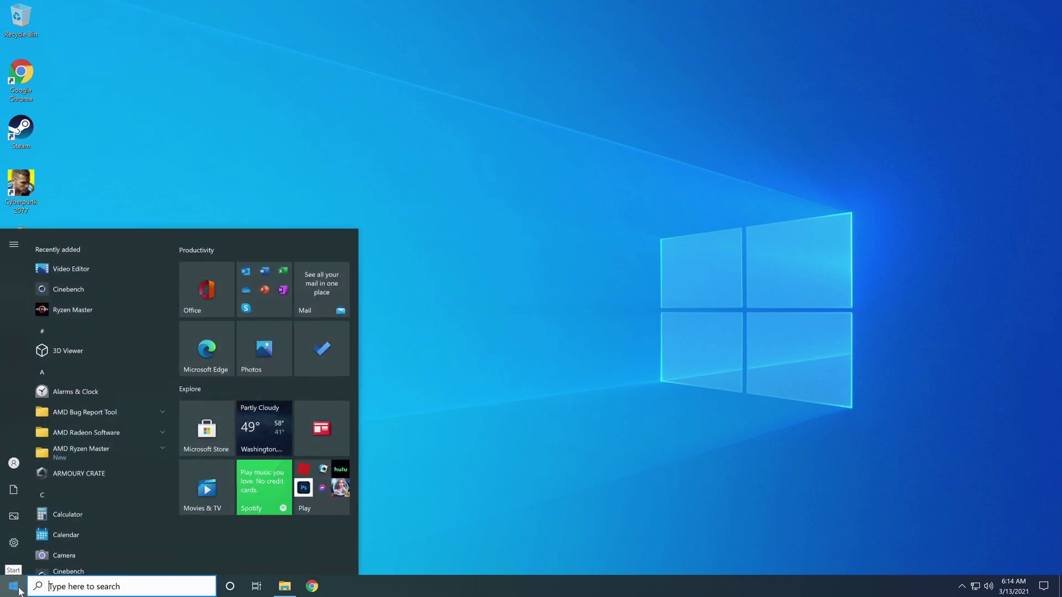
{"action": "left_click", "coordinate": [15, 563]}
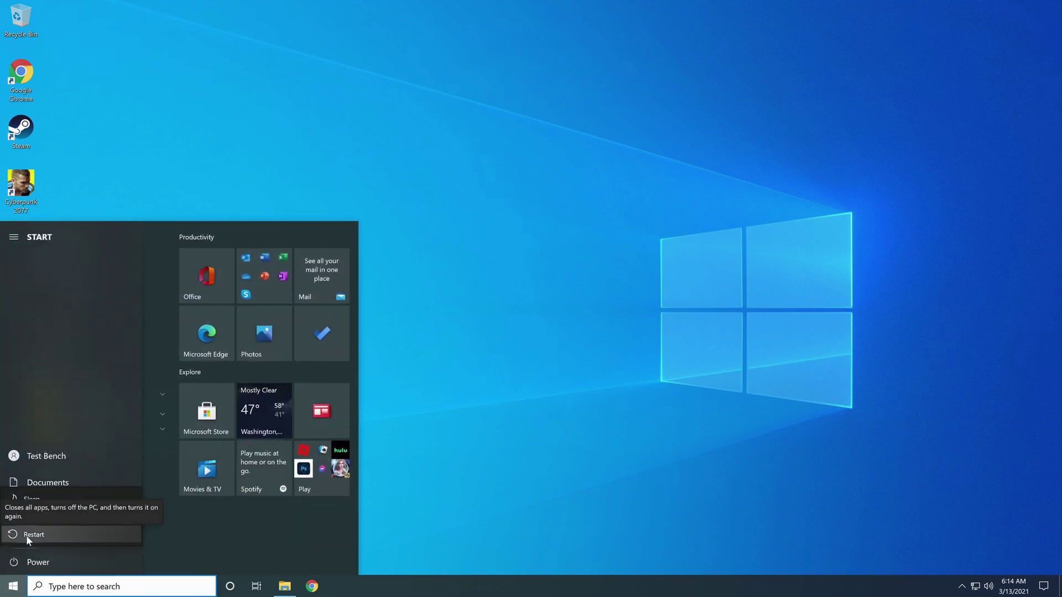
{"action": "left_click", "coordinate": [26, 535]}
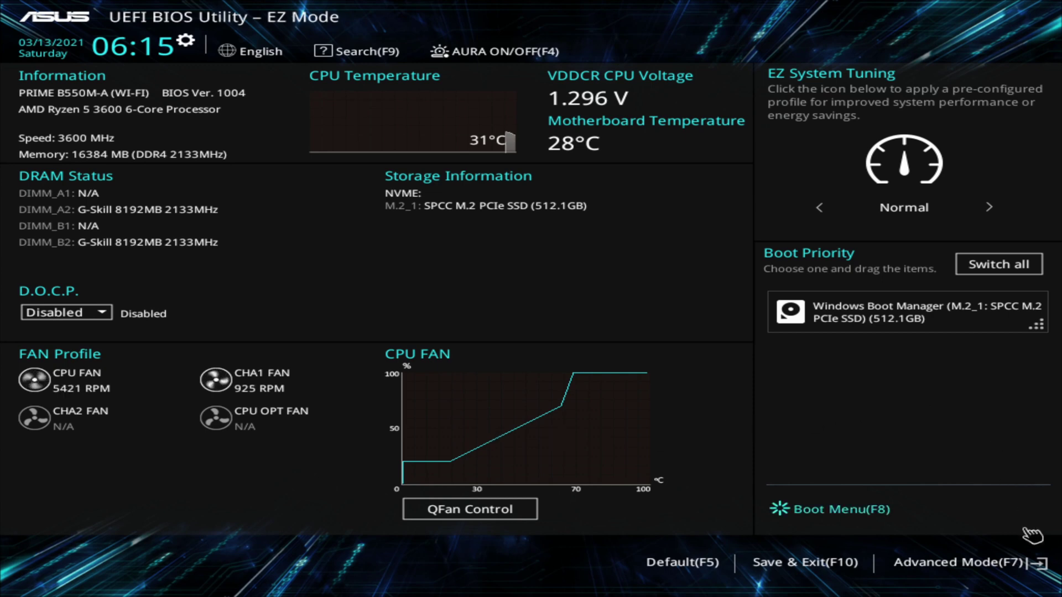
Switch to Advanced Mode and set Ai Tweaker's Precision Boost Overdrive to Disabled
{"action": "left_click", "coordinate": [995, 564]}
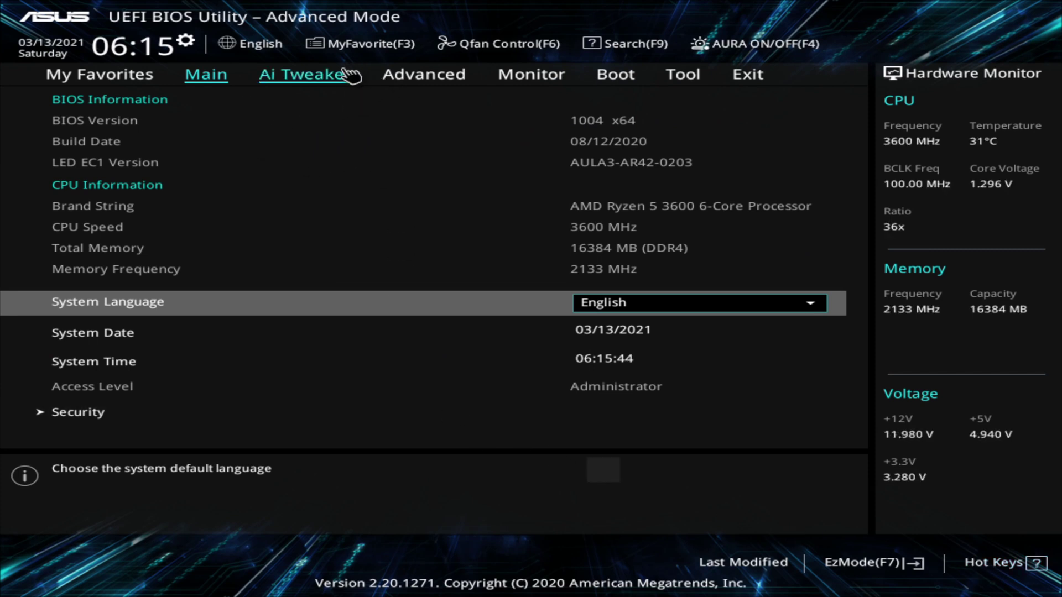
{"action": "left_click", "coordinate": [303, 80]}
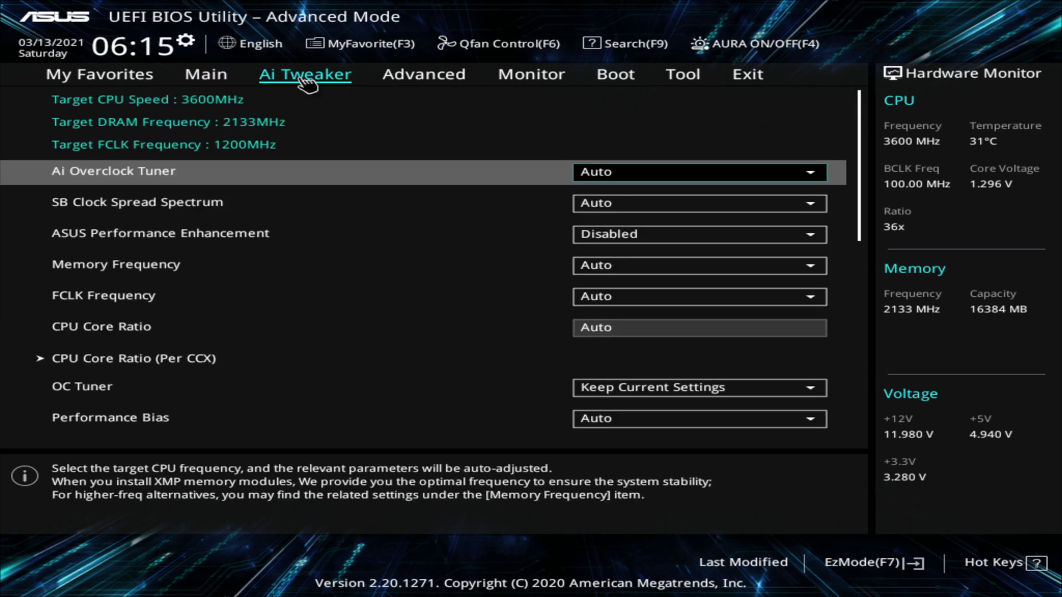
{"action": "key", "text": "Down"}
{"action": "key", "text": "Down"}
{"action": "key", "text": "Down"}
{"action": "key", "text": "Down"}
{"action": "key", "text": "Down"}
{"action": "key", "text": "Down"}
{"action": "key", "text": "Down"}
{"action": "key", "text": "Down"}
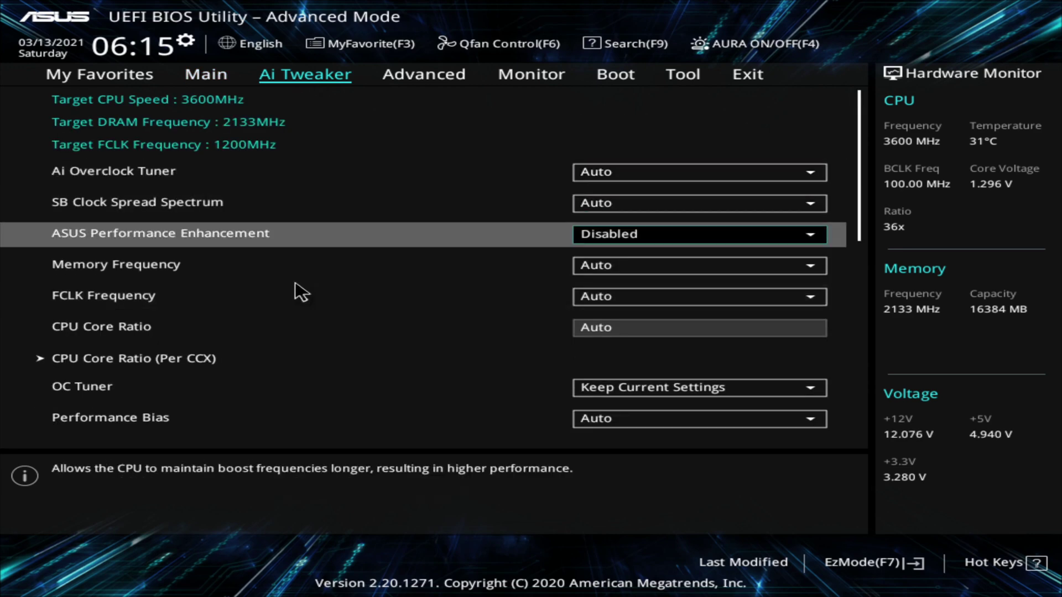
{"action": "key", "text": "Down"}
{"action": "key", "text": "Down"}
{"action": "key", "text": "Down"}
{"action": "key", "text": "Down"}
{"action": "key", "text": "Down"}
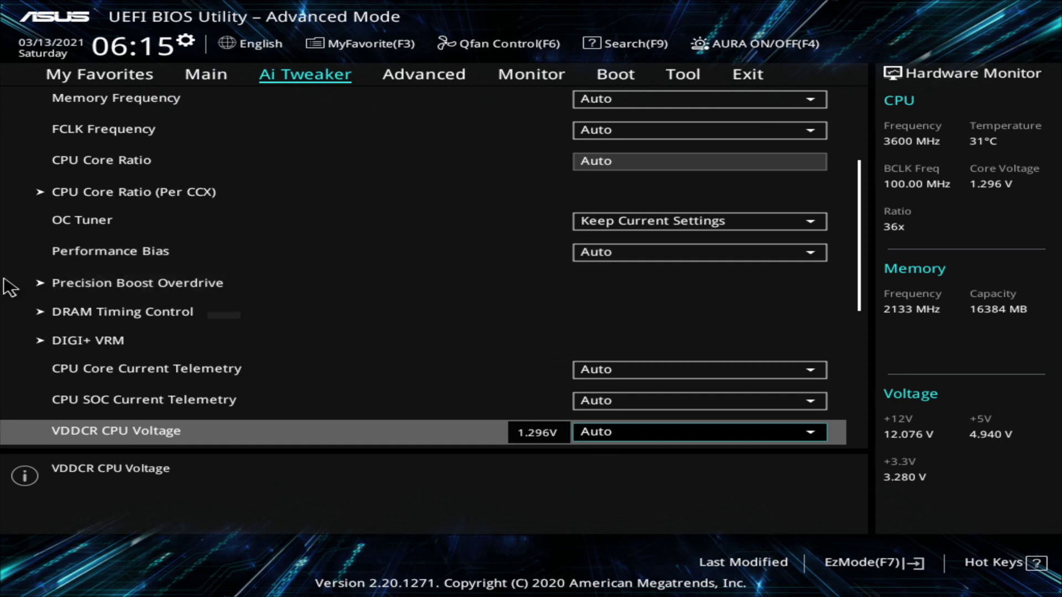
{"action": "left_click", "coordinate": [164, 287]}
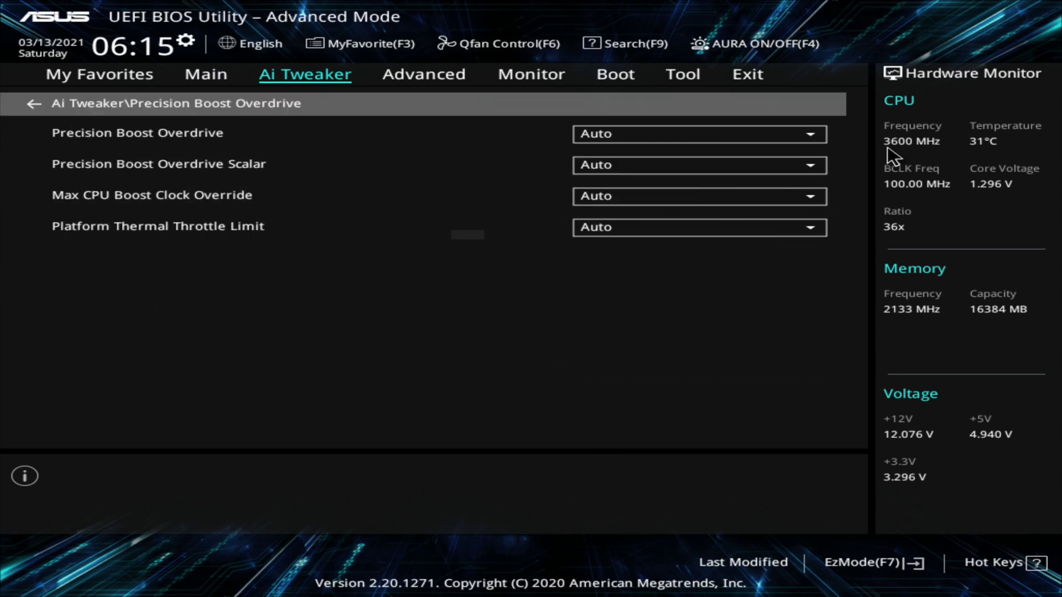
{"action": "left_click", "coordinate": [761, 140]}
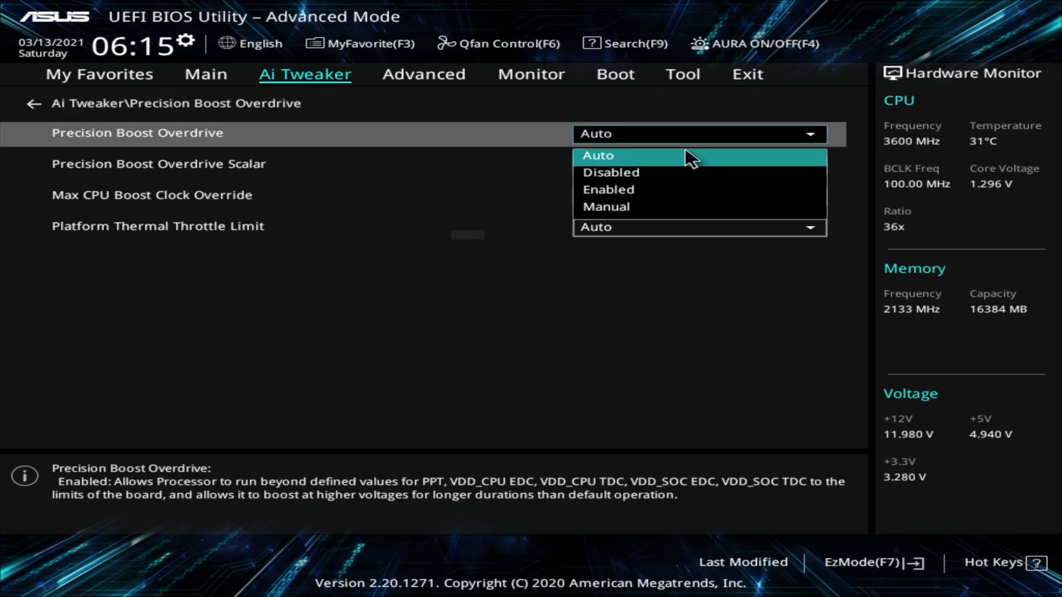
{"action": "left_click", "coordinate": [639, 175]}
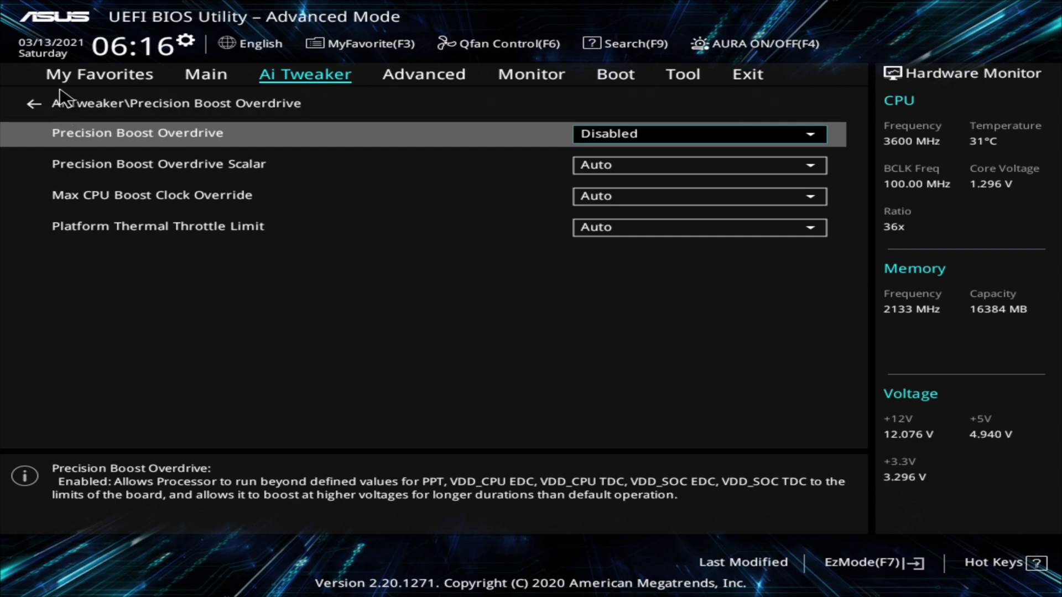
Set VDDCR CPU Voltage to Manual with a 1.35000 V override in Ai Tweaker
{"action": "left_click", "coordinate": [76, 108]}
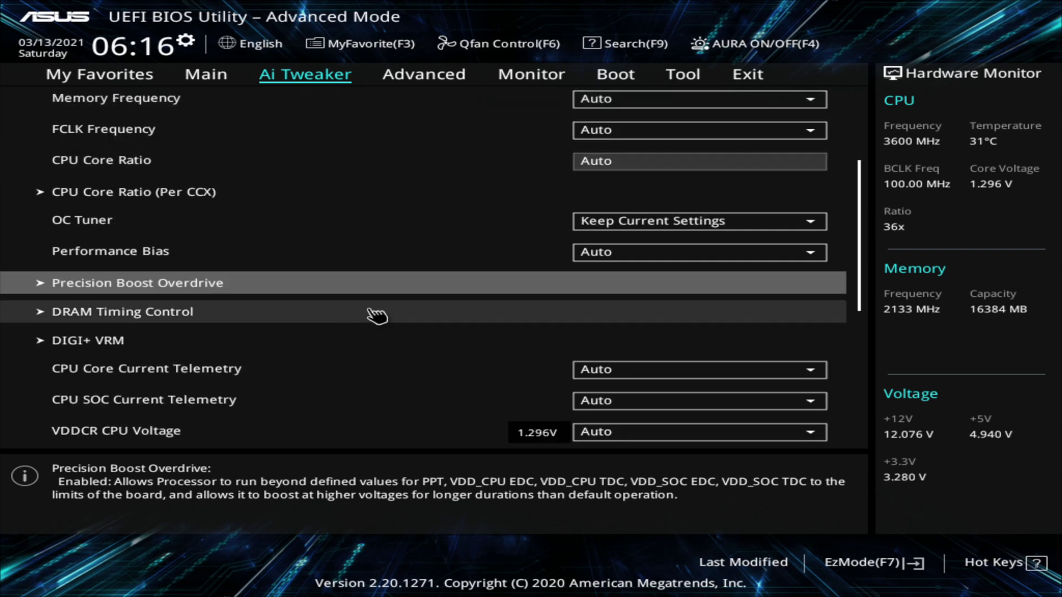
{"action": "key", "text": "Down"}
{"action": "key", "text": "Down"}
{"action": "key", "text": "Down"}
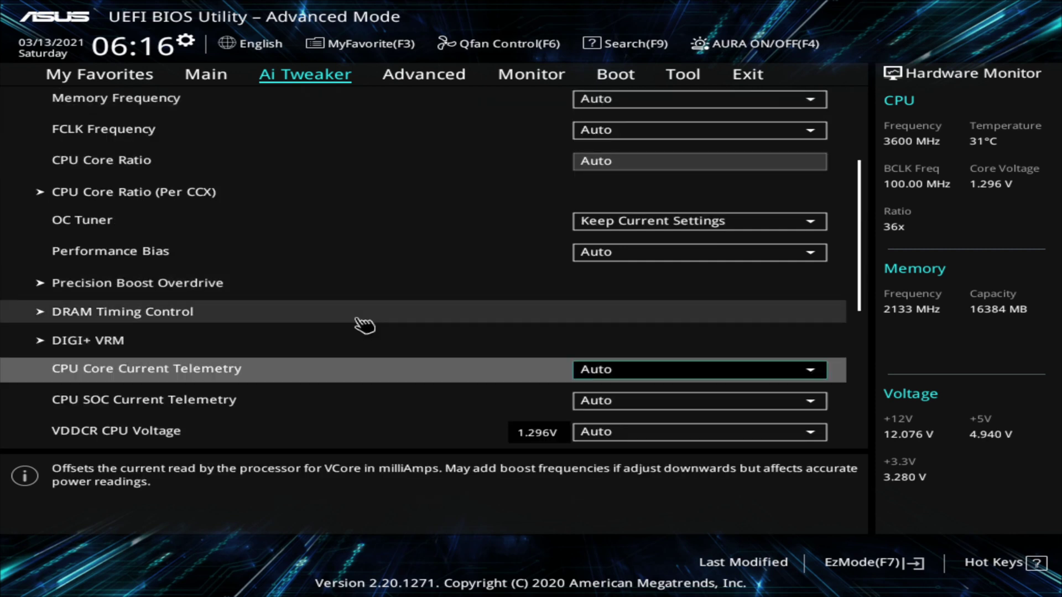
{"action": "key", "text": "Down"}
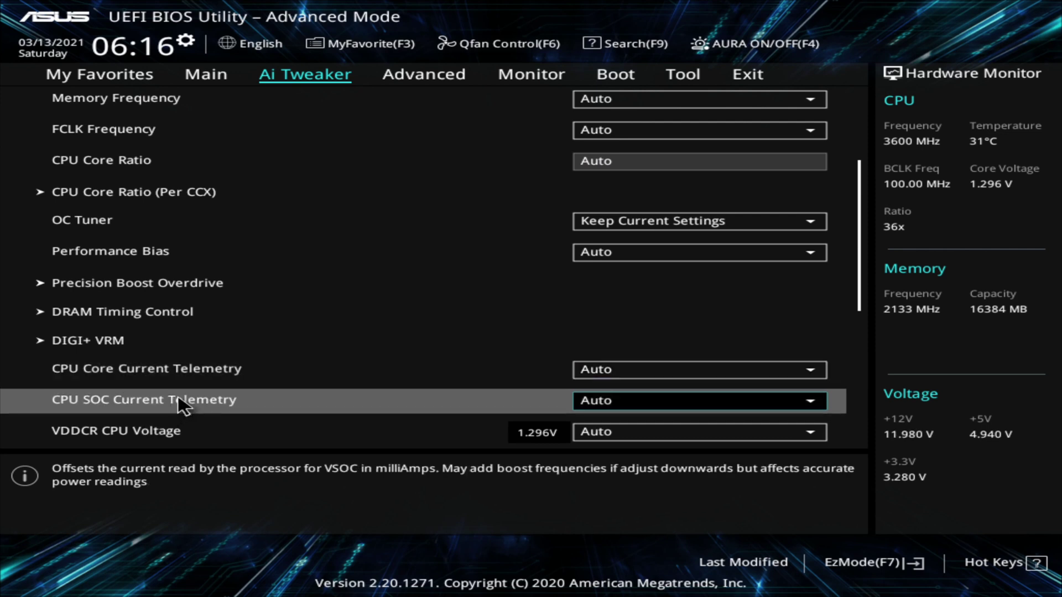
{"action": "key", "text": "Down"}
{"action": "key", "text": "Down"}
{"action": "key", "text": "Down"}
{"action": "key", "text": "Down"}
{"action": "key", "text": "Down"}
{"action": "key", "text": "Down"}
{"action": "key", "text": "Down"}
{"action": "key", "text": "Down"}
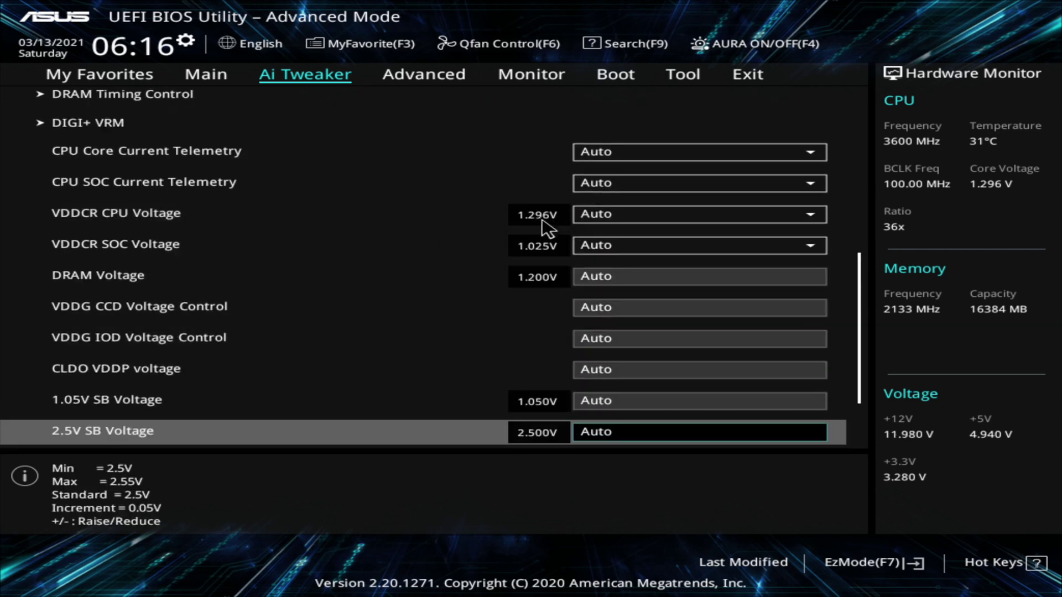
{"action": "left_click", "coordinate": [609, 215]}
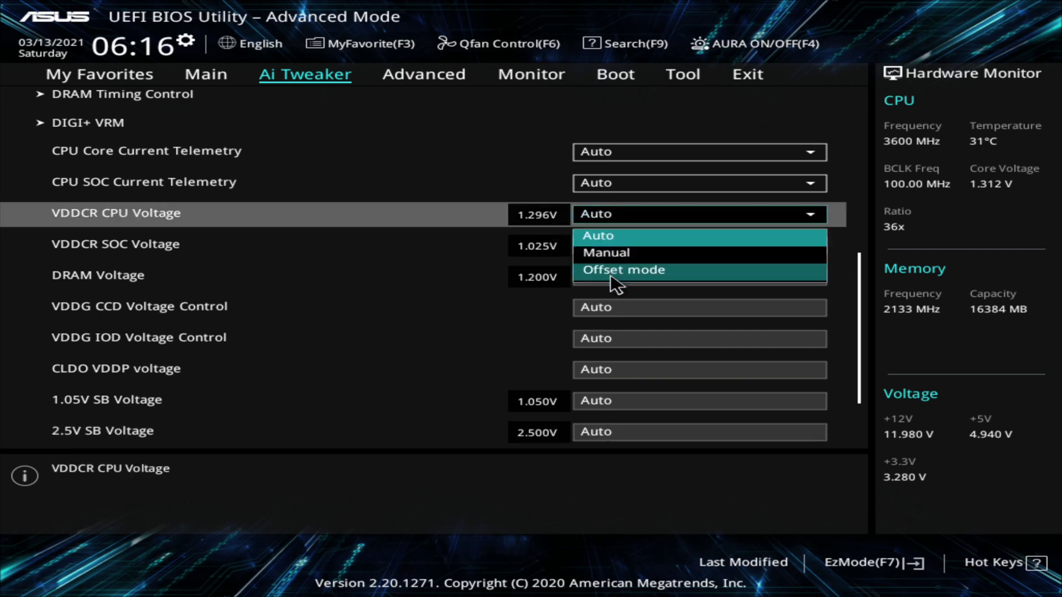
{"action": "left_click", "coordinate": [613, 259]}
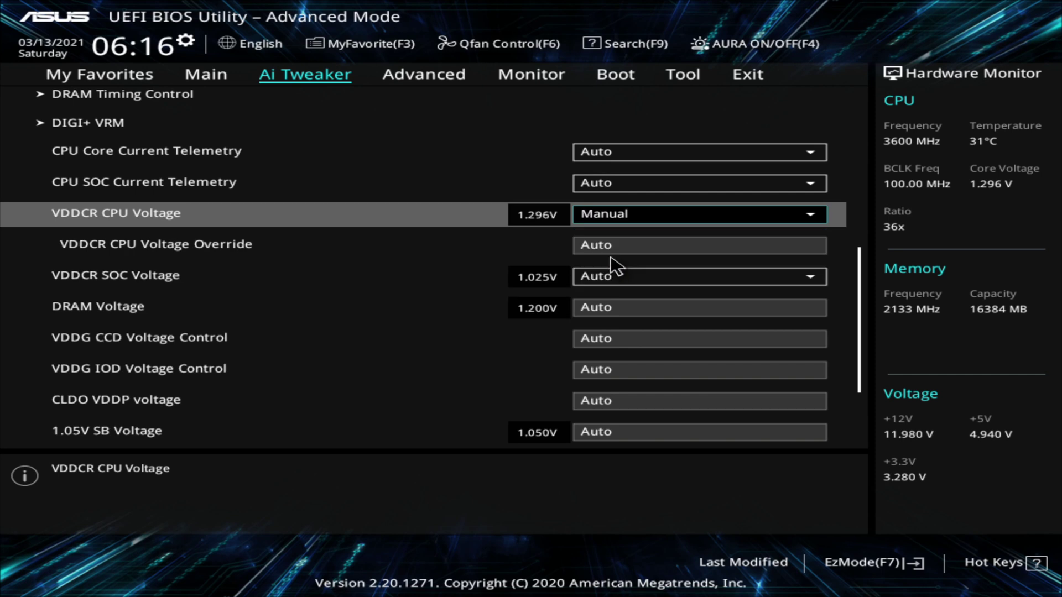
{"action": "left_click", "coordinate": [605, 250]}
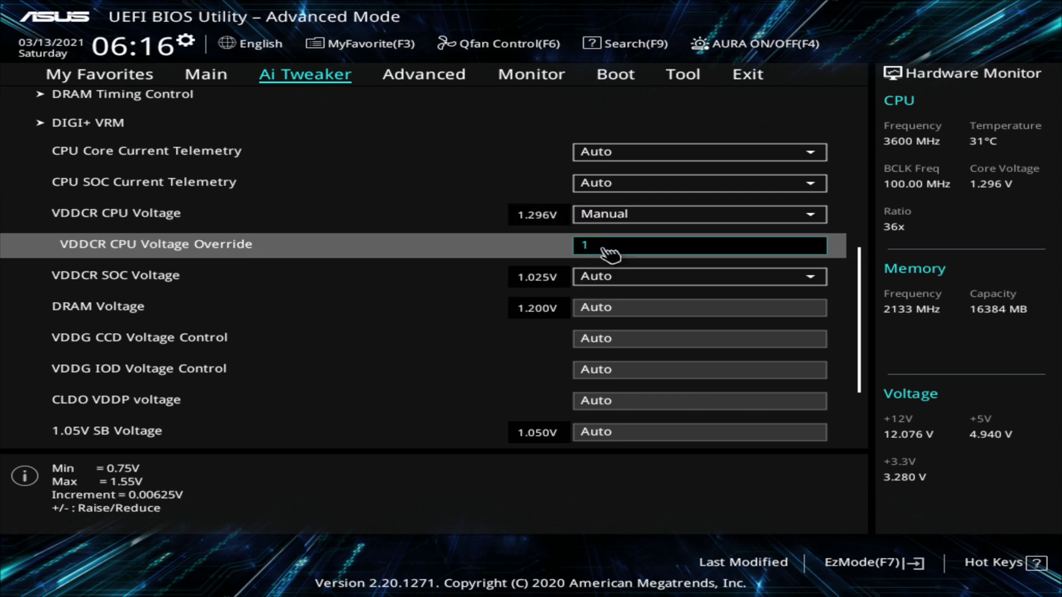
{"action": "type", "text": "35000"}
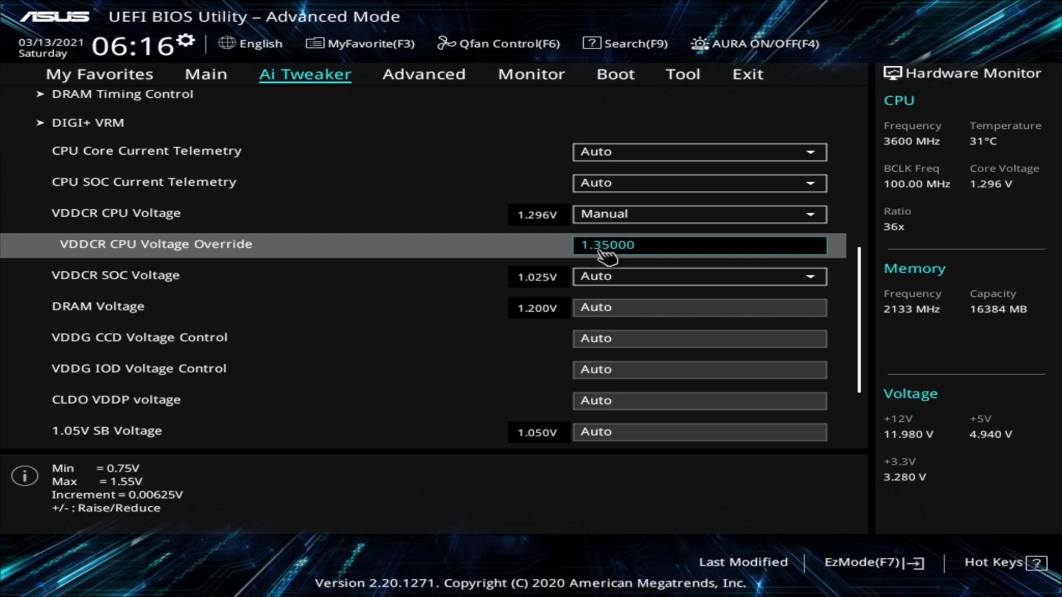
{"action": "key", "text": "Return"}
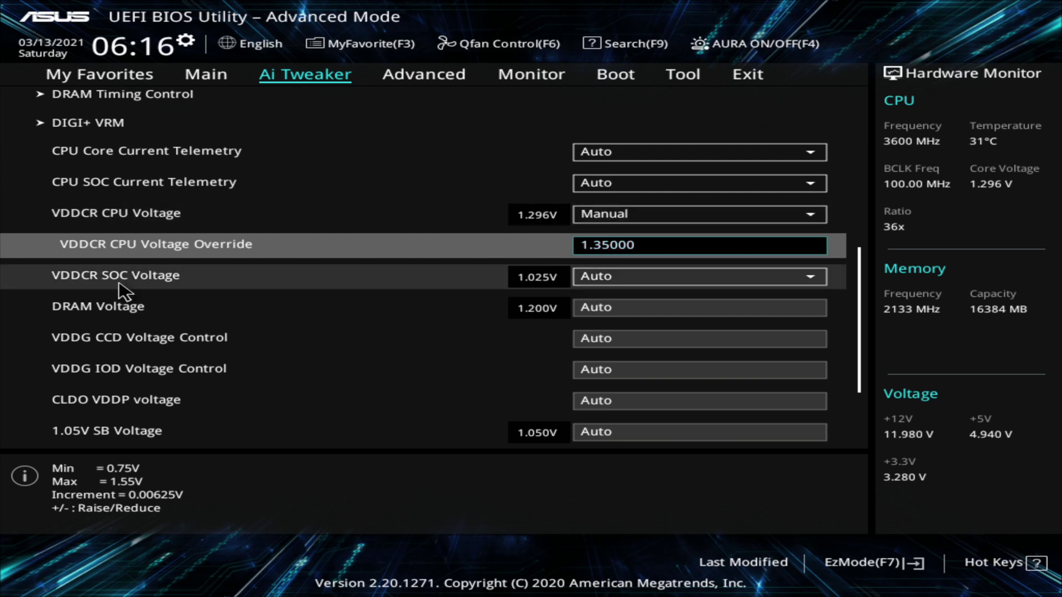
{"action": "key", "text": "Up"}
{"action": "key", "text": "Up"}
{"action": "key", "text": "Up"}
Set CPU Core Ratio to 45.00, then save with F10 and restart into Windows
{"action": "key", "text": "Up"}
{"action": "key", "text": "Up"}
{"action": "key", "text": "Up"}
{"action": "key", "text": "Up"}
{"action": "key", "text": "Up"}
{"action": "key", "text": "Up"}
{"action": "key", "text": "Up"}
{"action": "key", "text": "Up"}
{"action": "key", "text": "Up"}
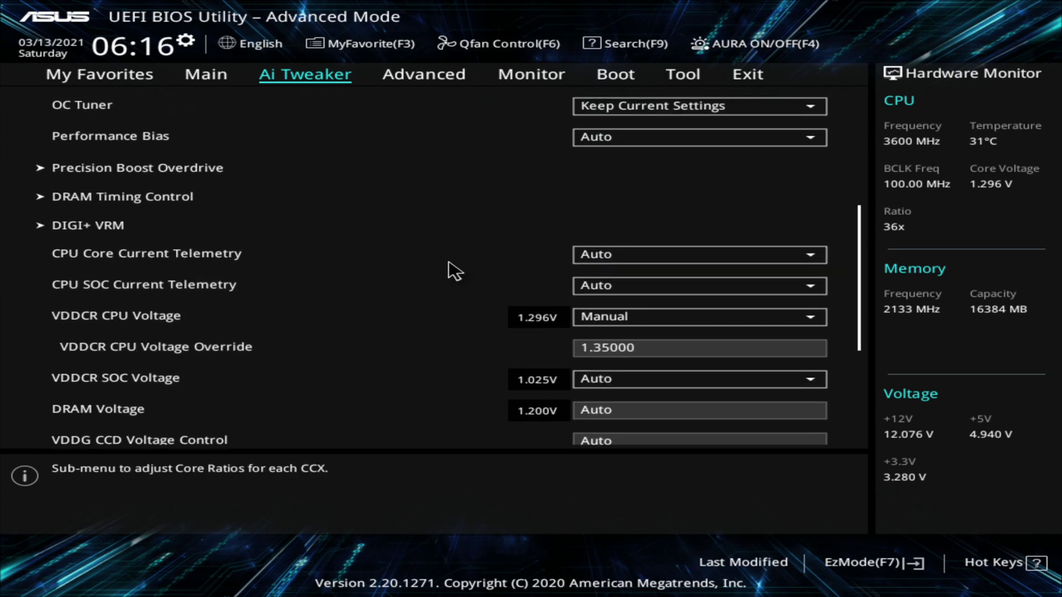
{"action": "key", "text": "Up"}
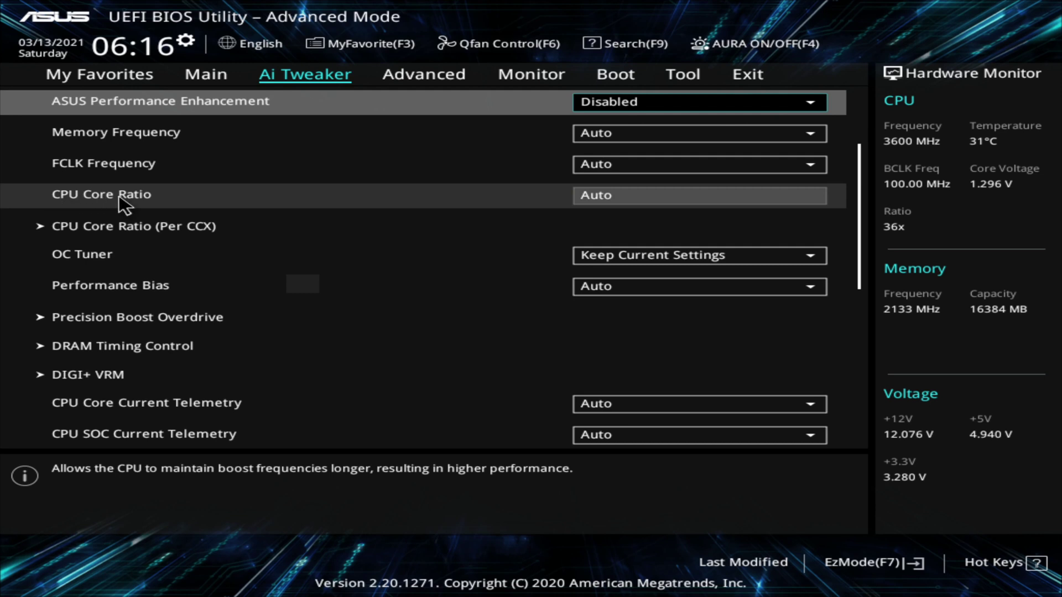
{"action": "left_click", "coordinate": [719, 206]}
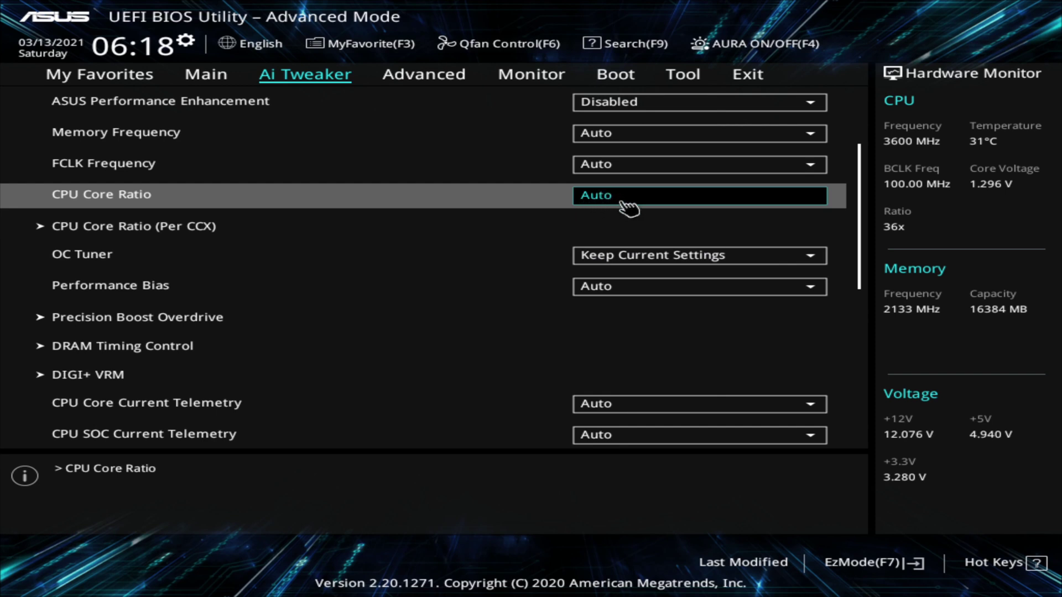
{"action": "type", "text": "45"}
{"action": "key", "text": "Return"}
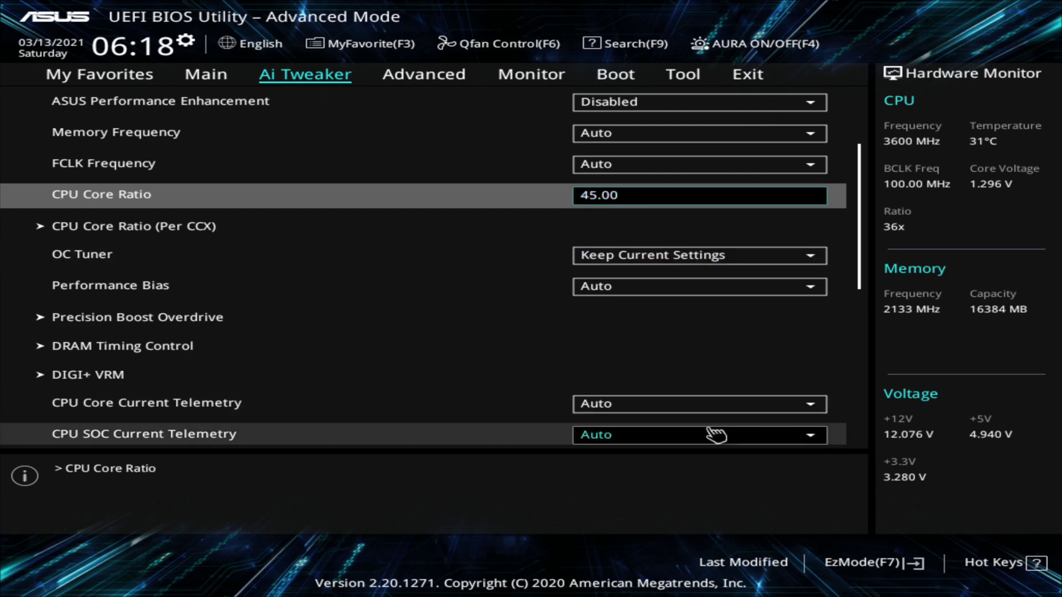
{"action": "key", "text": "F10"}
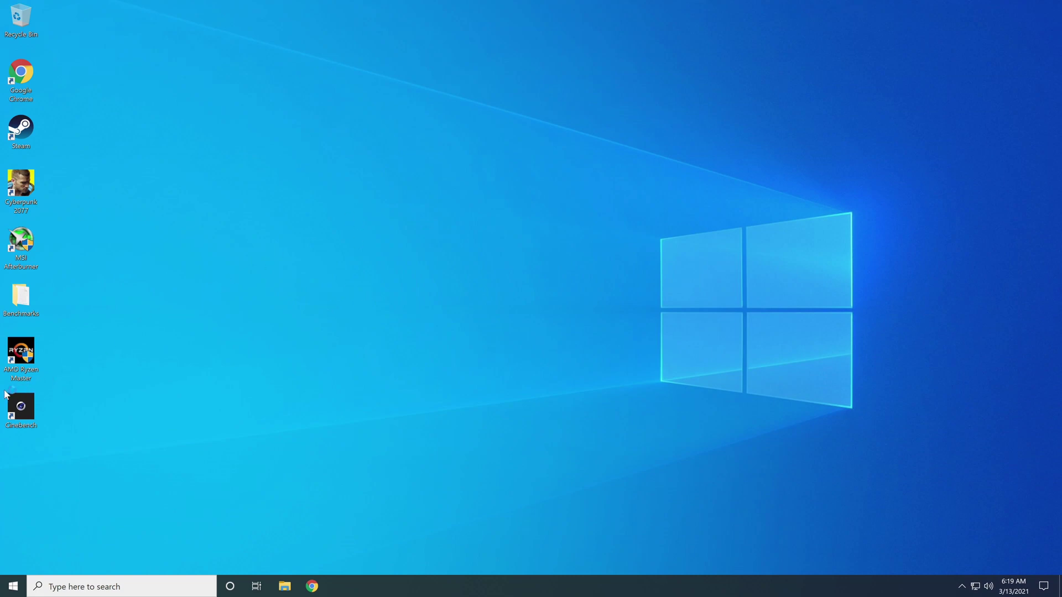
Launch AMD Ryzen Master, approving the UAC prompt and accepting the overclocking warning
{"action": "double_click", "coordinate": [17, 368]}
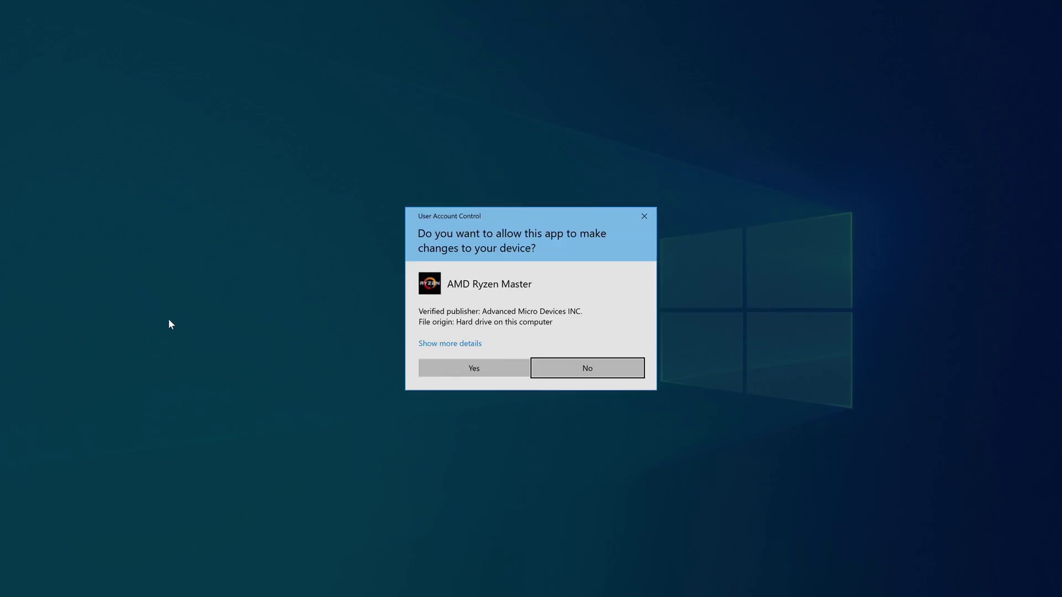
{"action": "left_click", "coordinate": [434, 366]}
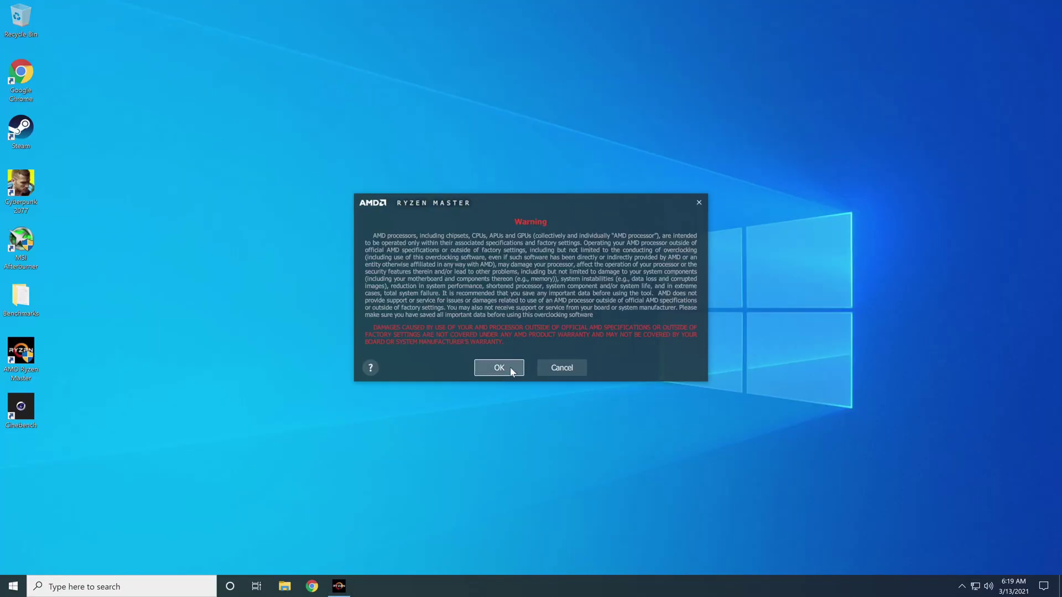
{"action": "left_click", "coordinate": [509, 368]}
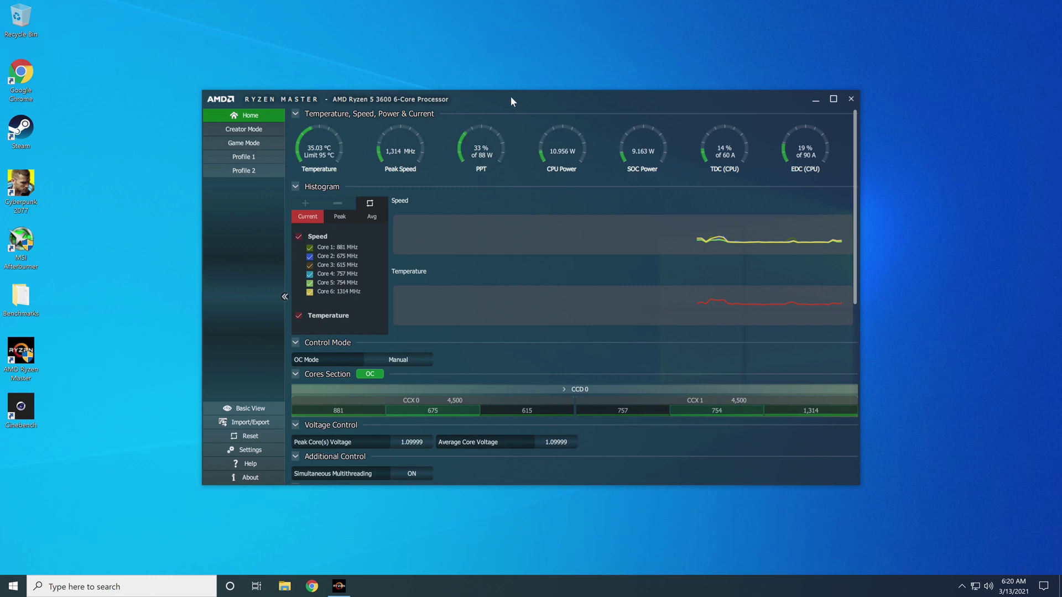
Move Ryzen Master to the right side of the screen and launch Cinebench R23
{"action": "left_click_drag", "start_coordinate": [516, 96], "coordinate": [645, 73]}
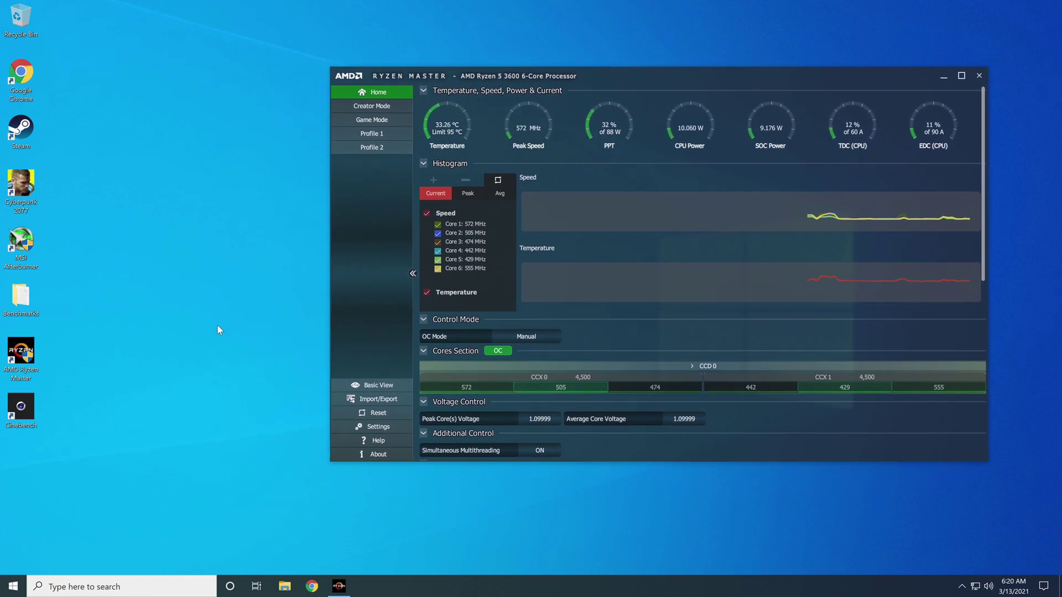
{"action": "double_click", "coordinate": [22, 412]}
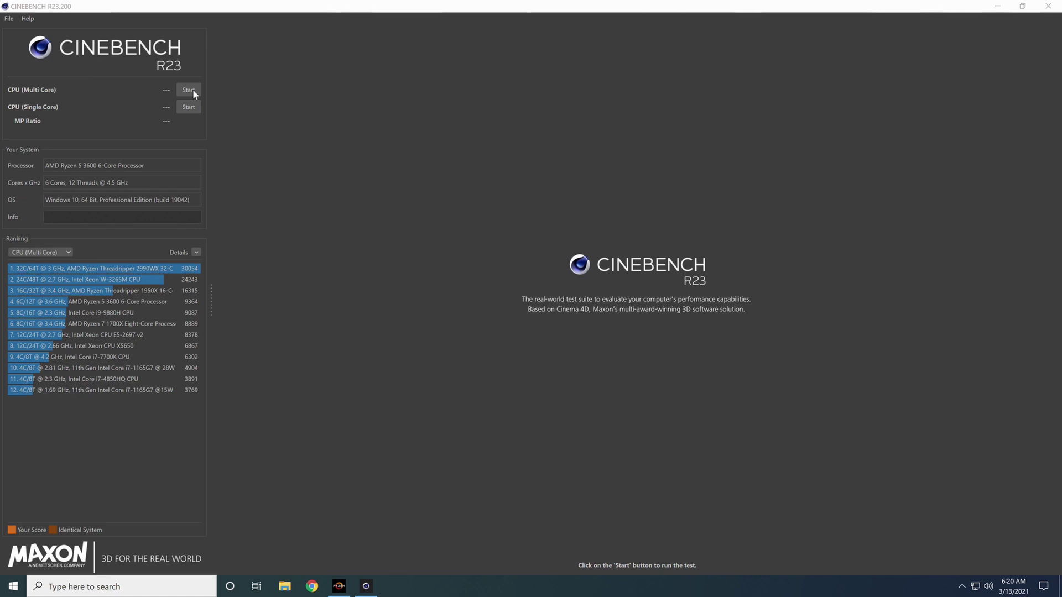
Run the Cinebench R23 multi-core test while watching Ryzen Master clocks at 4500 MHz
{"action": "left_click", "coordinate": [193, 90]}
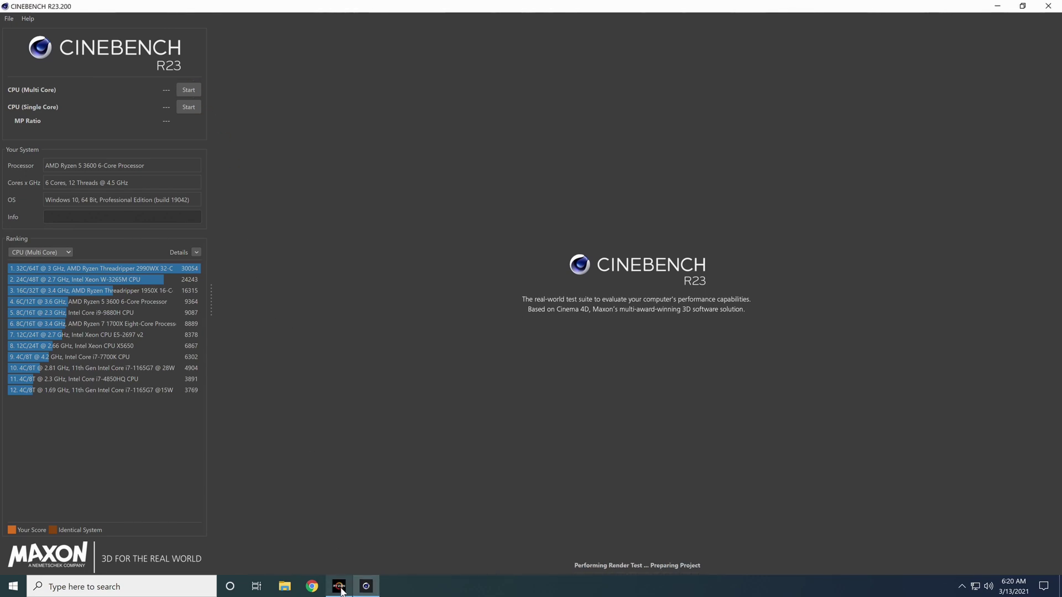
{"action": "mouse_move", "coordinate": [341, 591]}
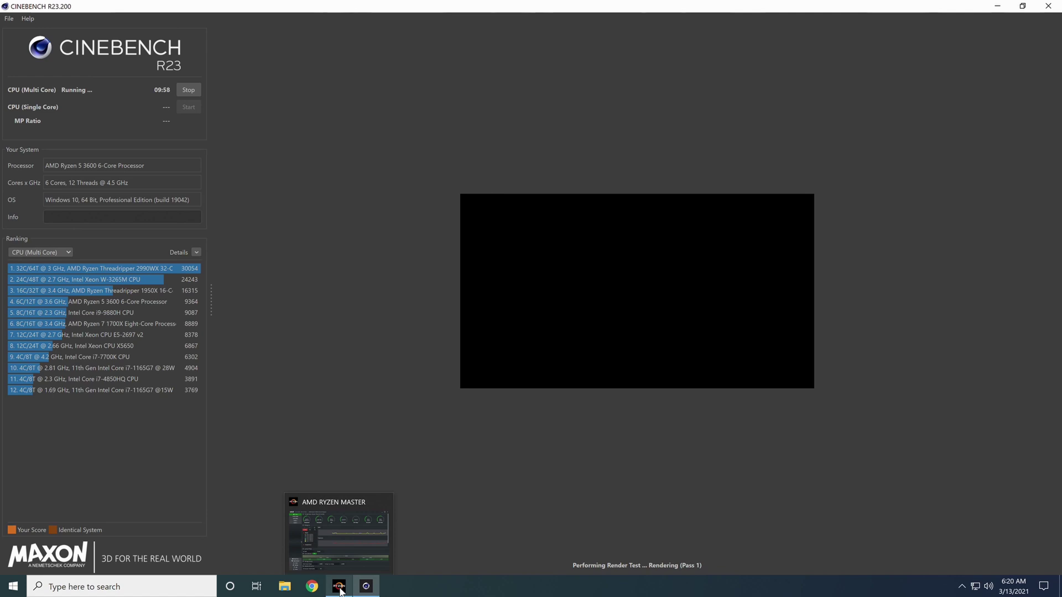
{"action": "left_click", "coordinate": [339, 588]}
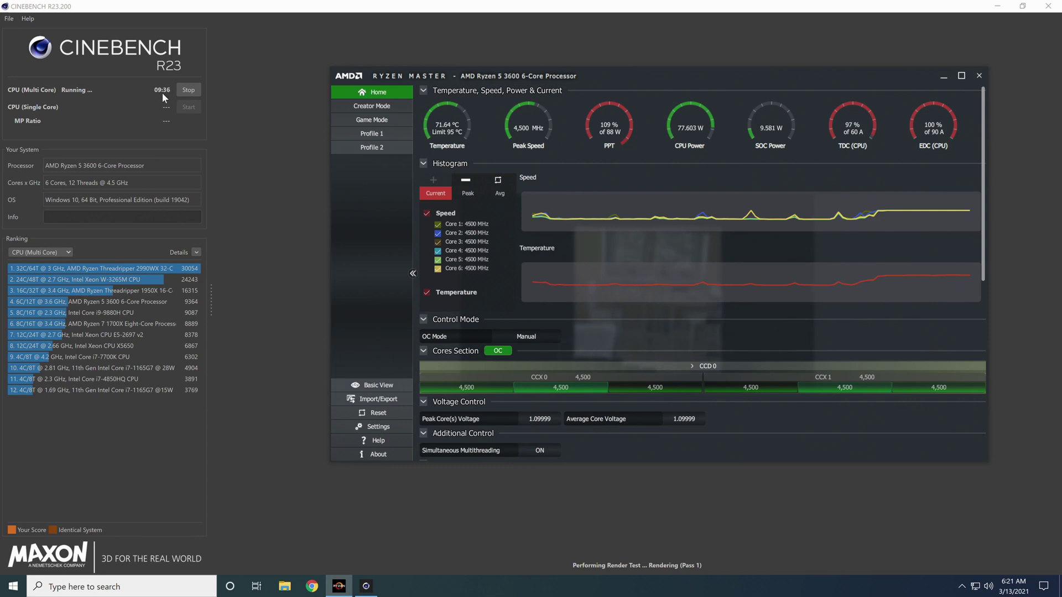
{"action": "mouse_move", "coordinate": [819, 229]}
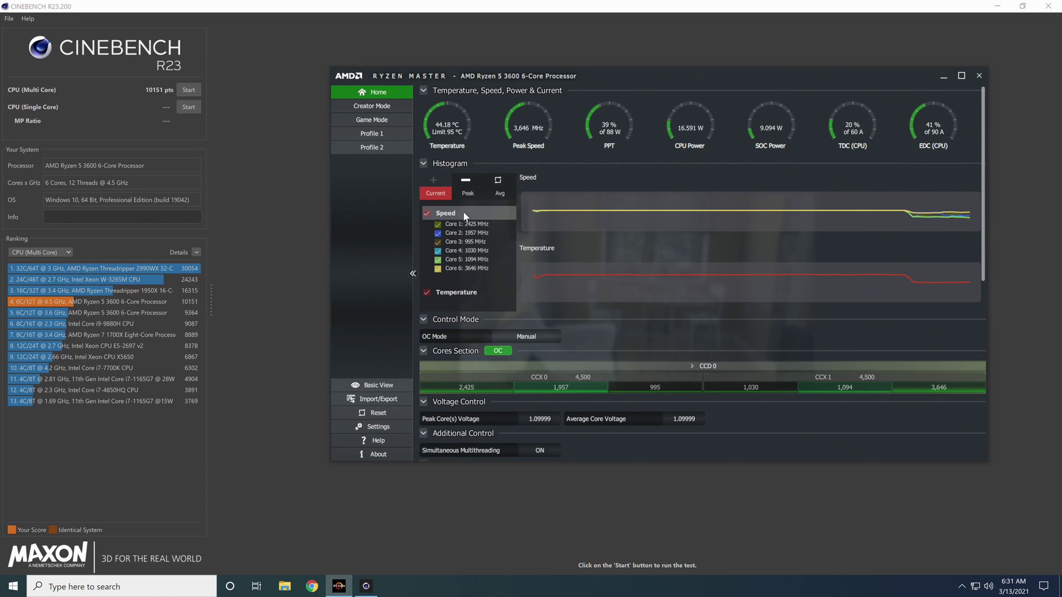
Minimize Ryzen Master after the readings cool, revealing the 10151-point Cinebench ranking
{"action": "mouse_move", "coordinate": [606, 281]}
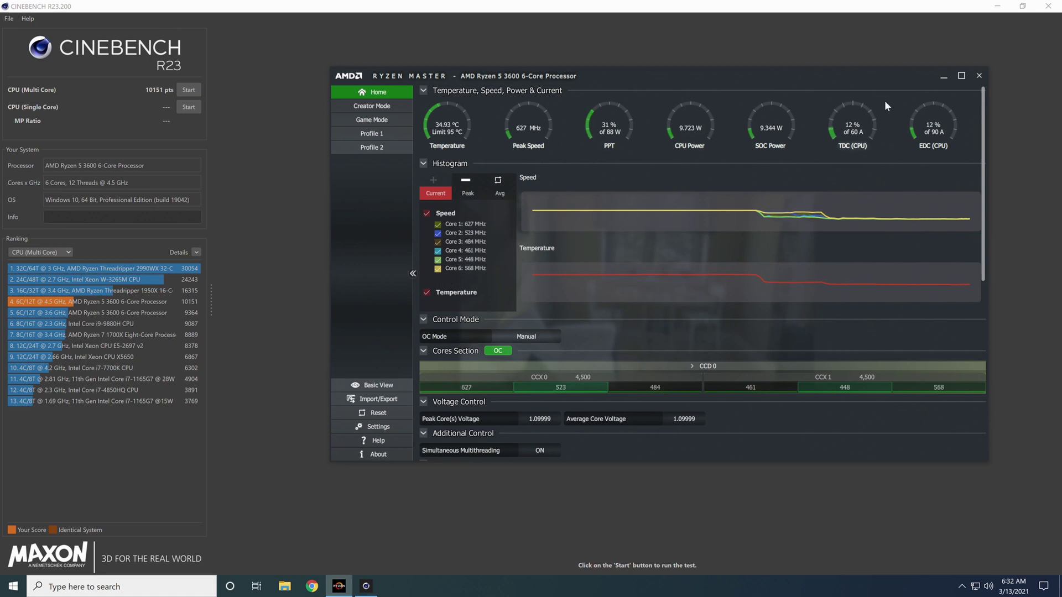
{"action": "left_click", "coordinate": [940, 77]}
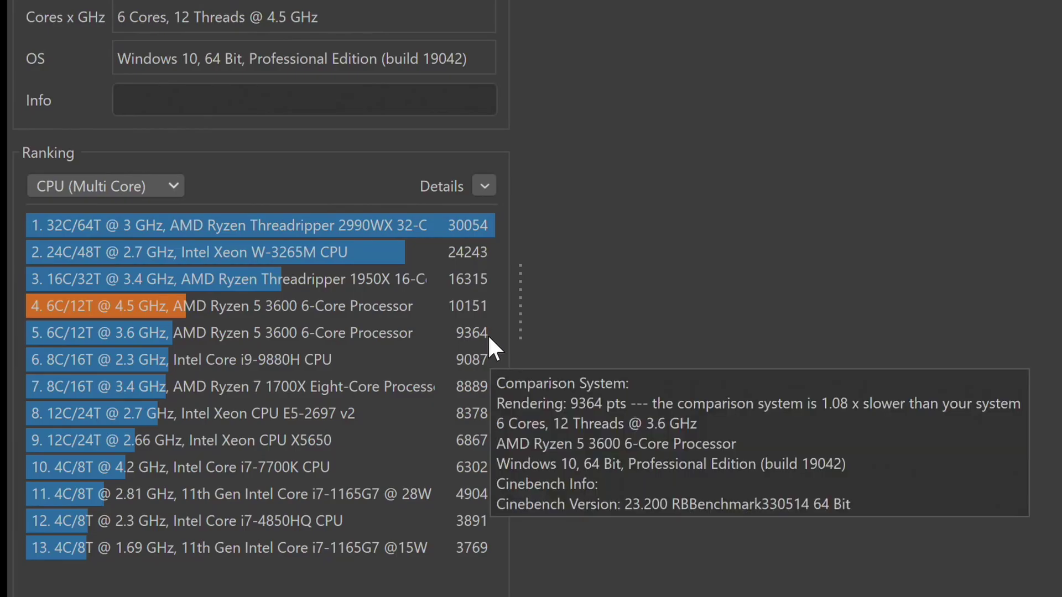
{"action": "mouse_move", "coordinate": [463, 316]}
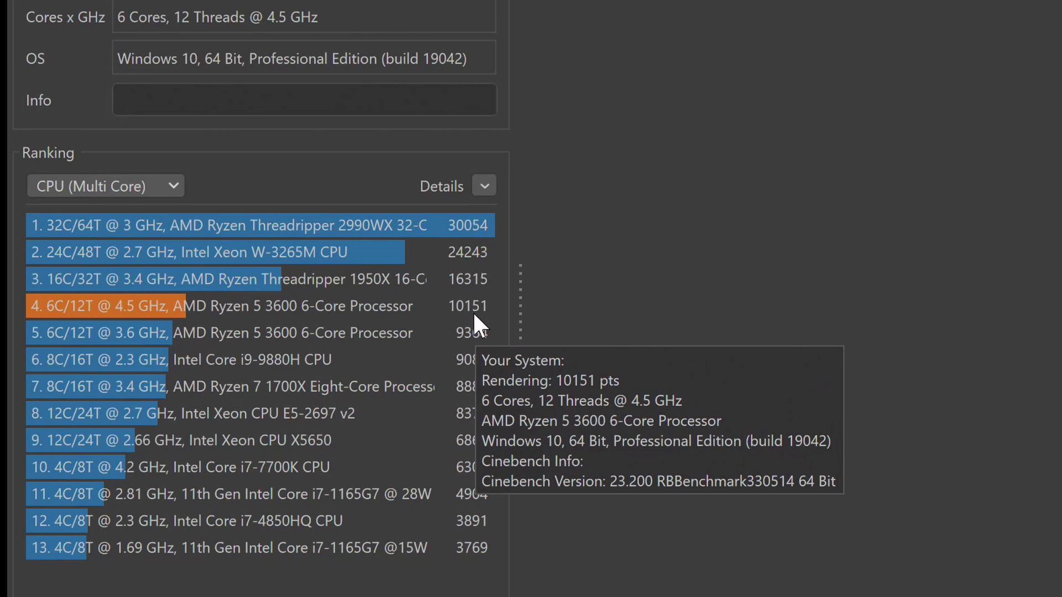
{"action": "mouse_move", "coordinate": [442, 330]}
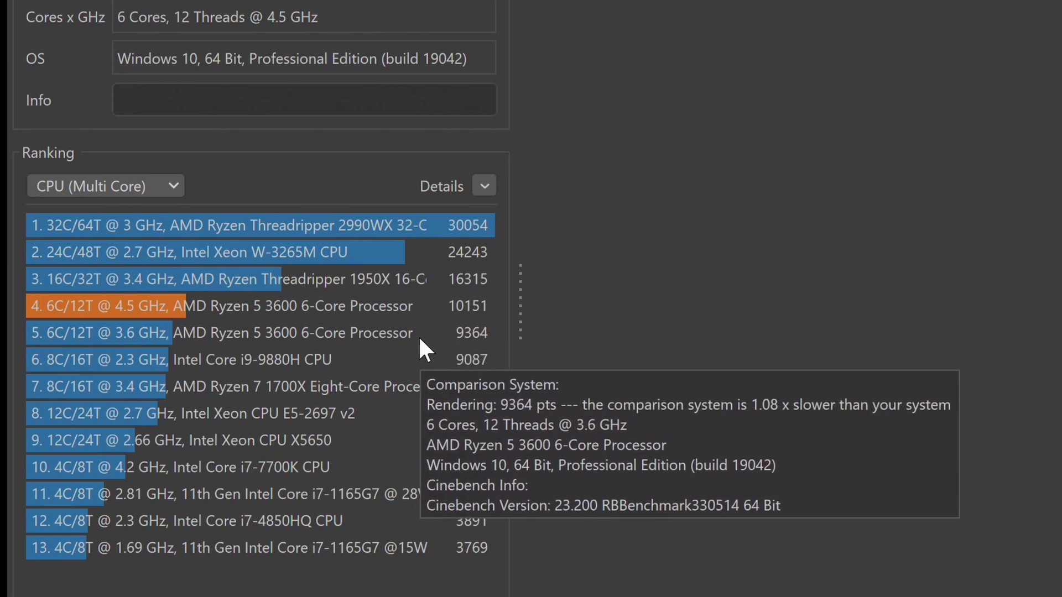
{"action": "mouse_move", "coordinate": [421, 315]}
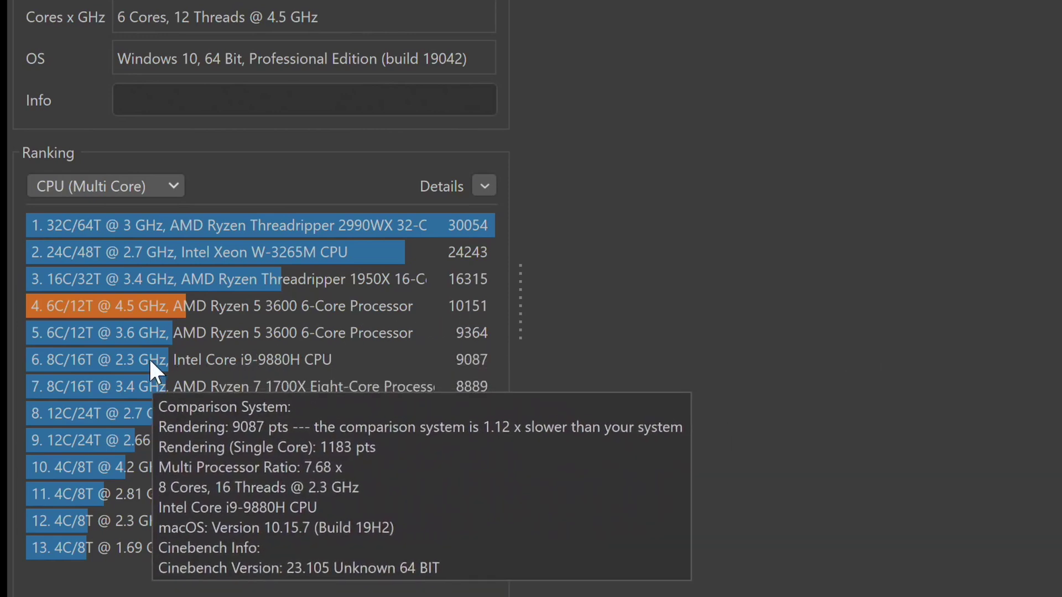
{"action": "mouse_move", "coordinate": [132, 347]}
{"action": "mouse_move", "coordinate": [159, 356]}
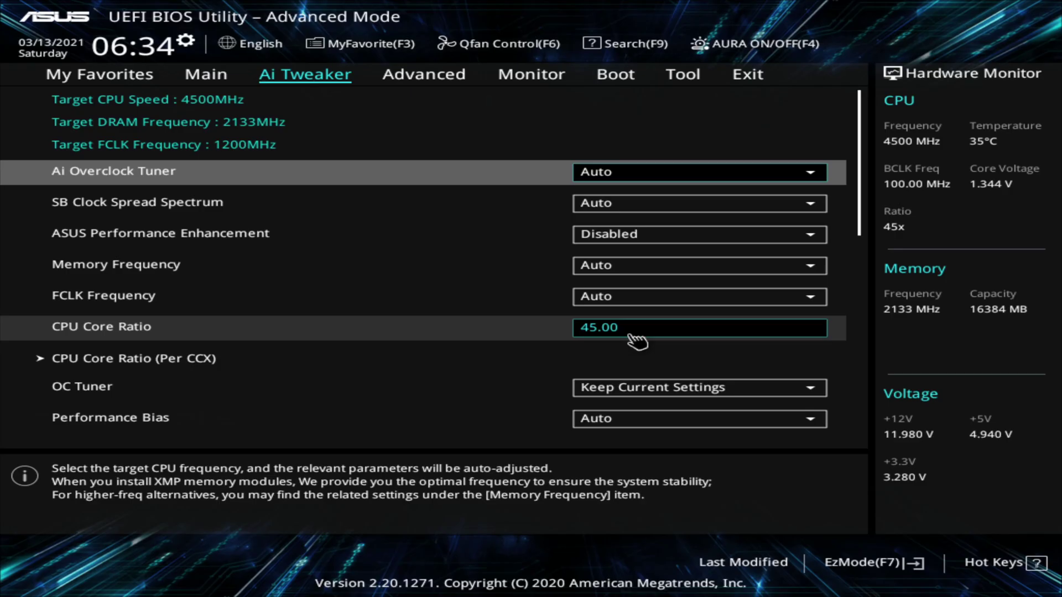
Change CPU Core Ratio to 47.00, then save with F10 and confirm Save & reset
{"action": "left_click", "coordinate": [632, 335]}
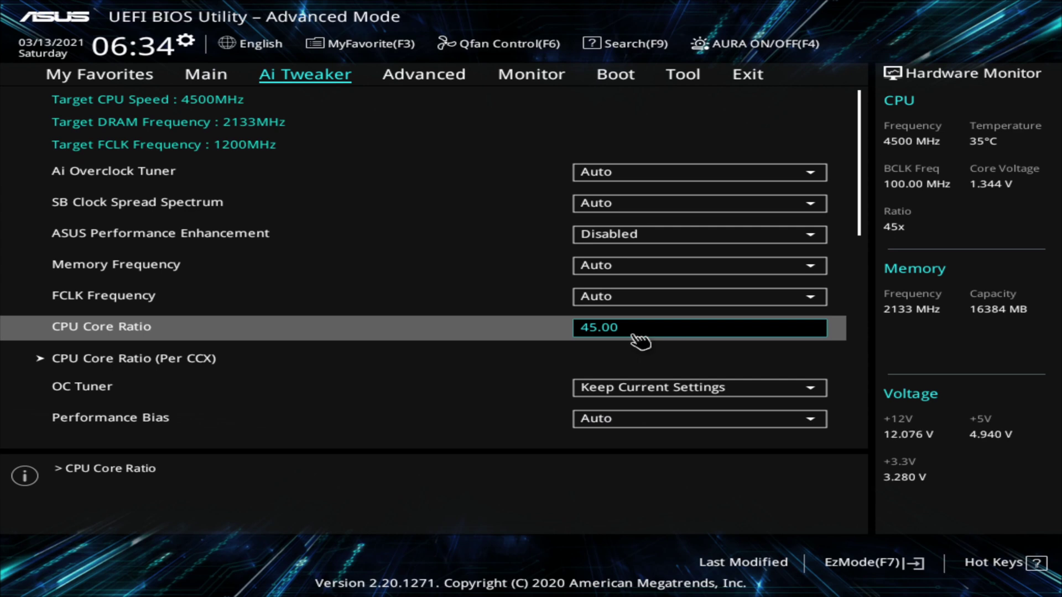
{"action": "type", "text": "47"}
{"action": "key", "text": "Return"}
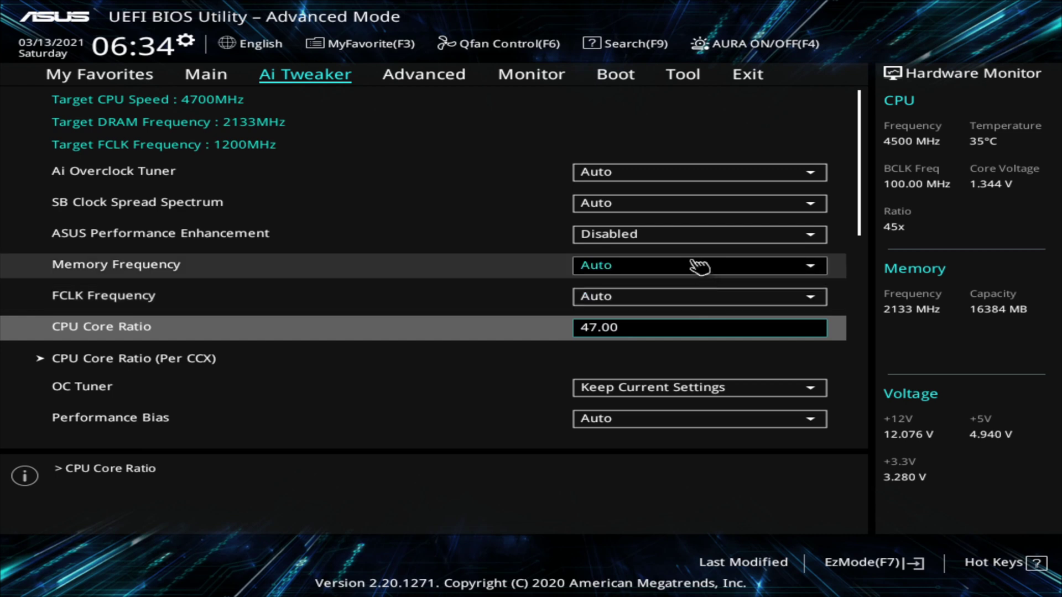
{"action": "key", "text": "F10"}
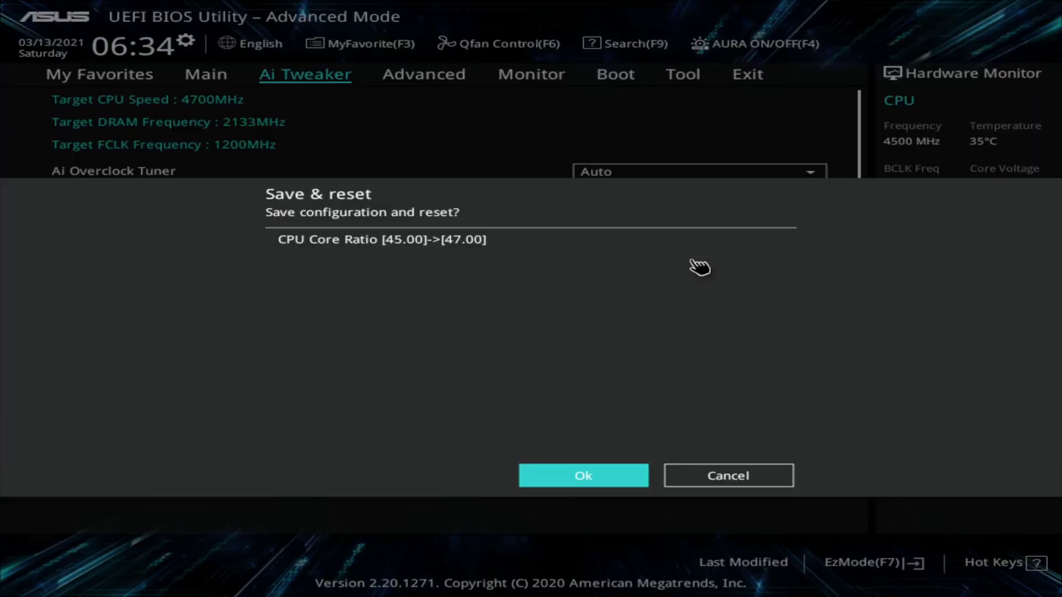
{"action": "left_click", "coordinate": [556, 482]}
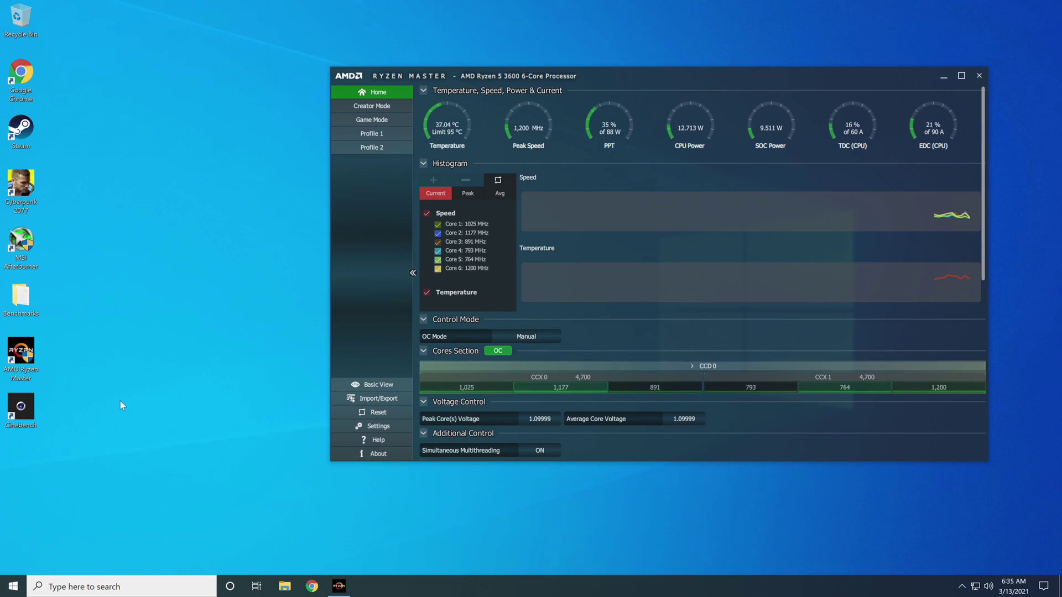
Relaunch Cinebench R23 and start the CPU (Multi Core) test at 4.7 GHz
{"action": "double_click", "coordinate": [16, 412]}
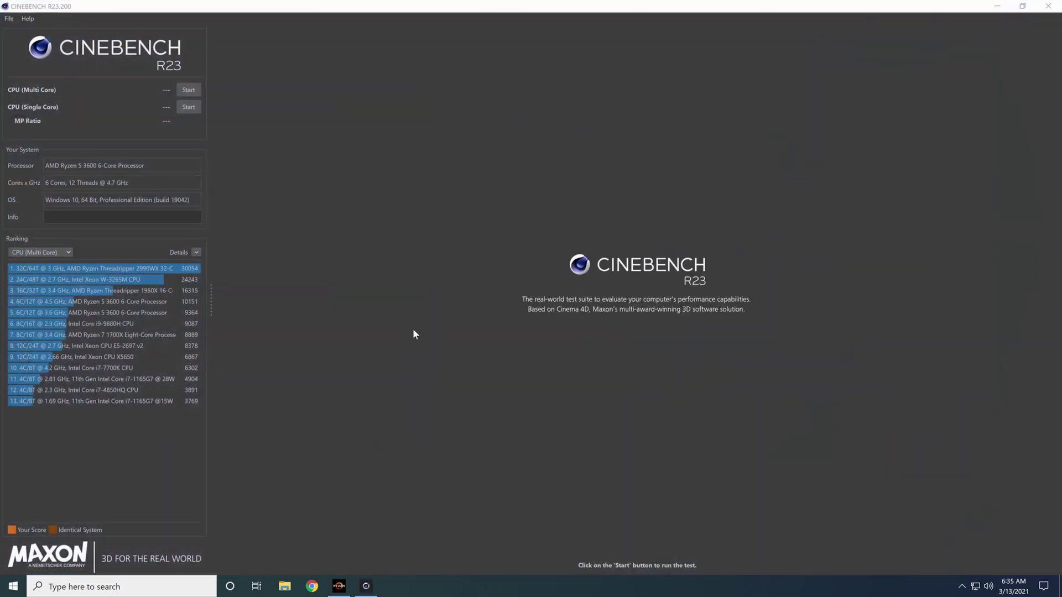
{"action": "left_click", "coordinate": [191, 89]}
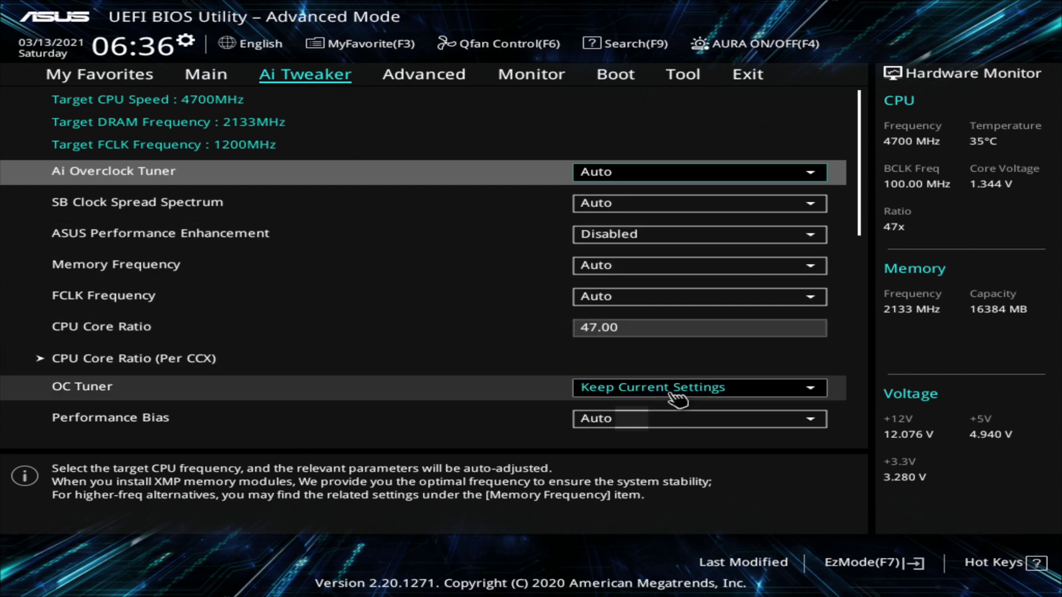
Set CPU Core Ratio to 46.00 for a 4600 MHz target and bring up the save-and-reset prompt
{"action": "left_click", "coordinate": [612, 331]}
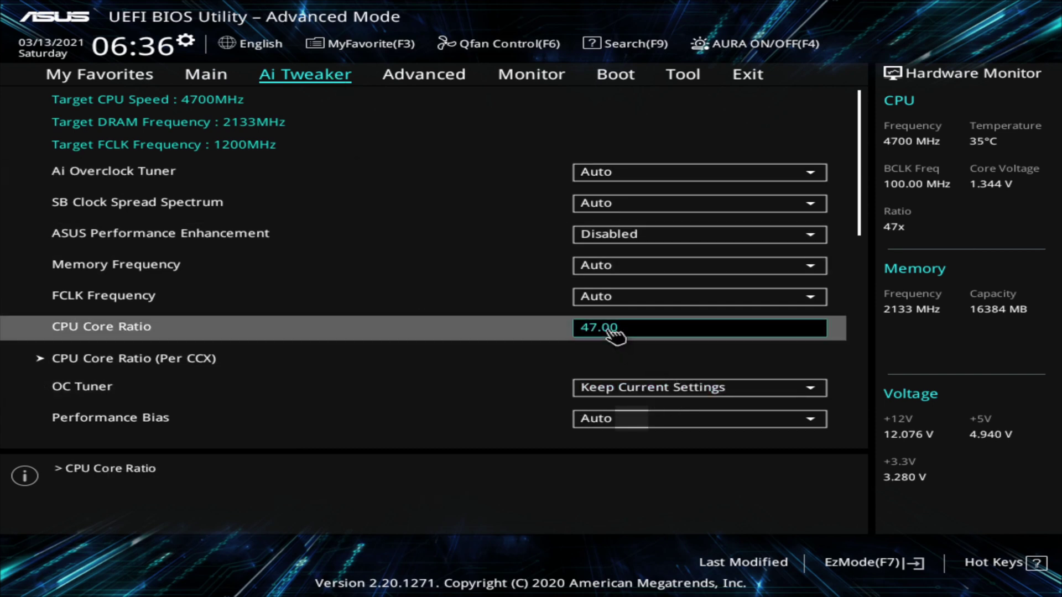
{"action": "type", "text": "46"}
{"action": "key", "text": "Return"}
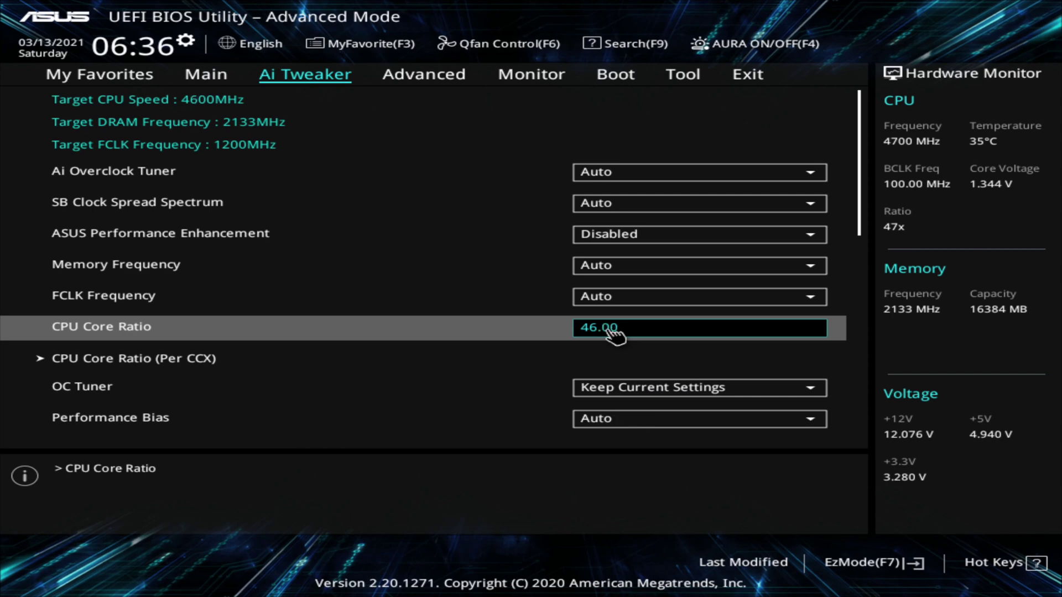
{"action": "key", "text": "F10"}
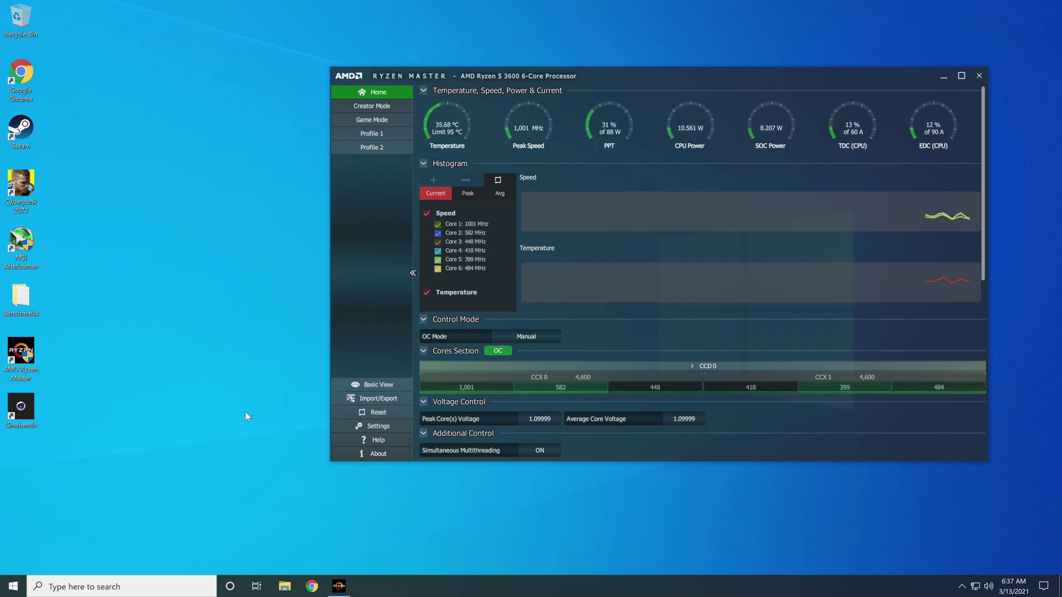
Launch Cinebench R23 and start a CPU multi-core run at 4.6 GHz
{"action": "double_click", "coordinate": [15, 417]}
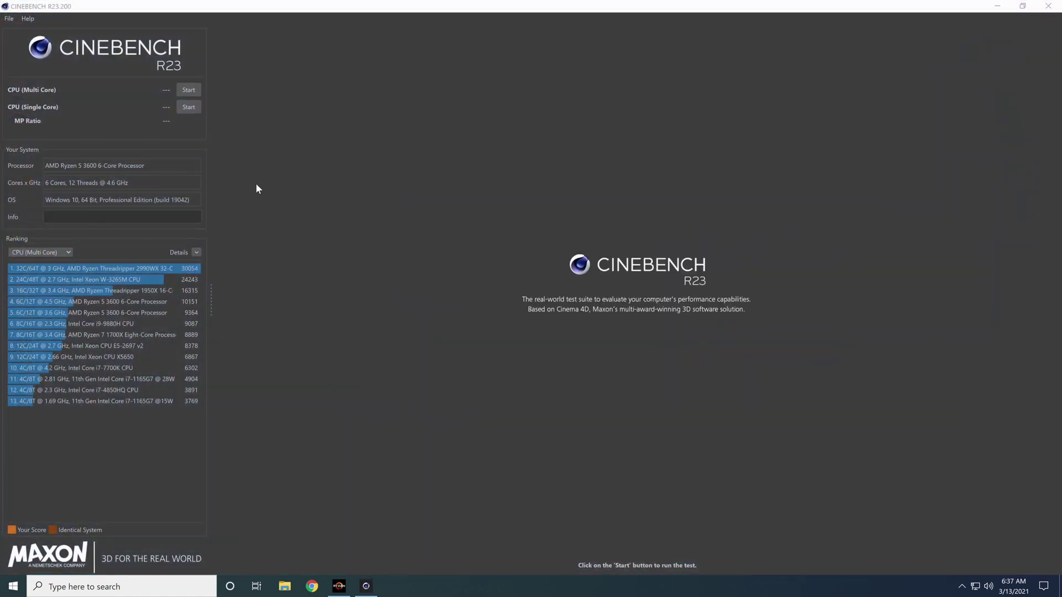
{"action": "left_click", "coordinate": [189, 90]}
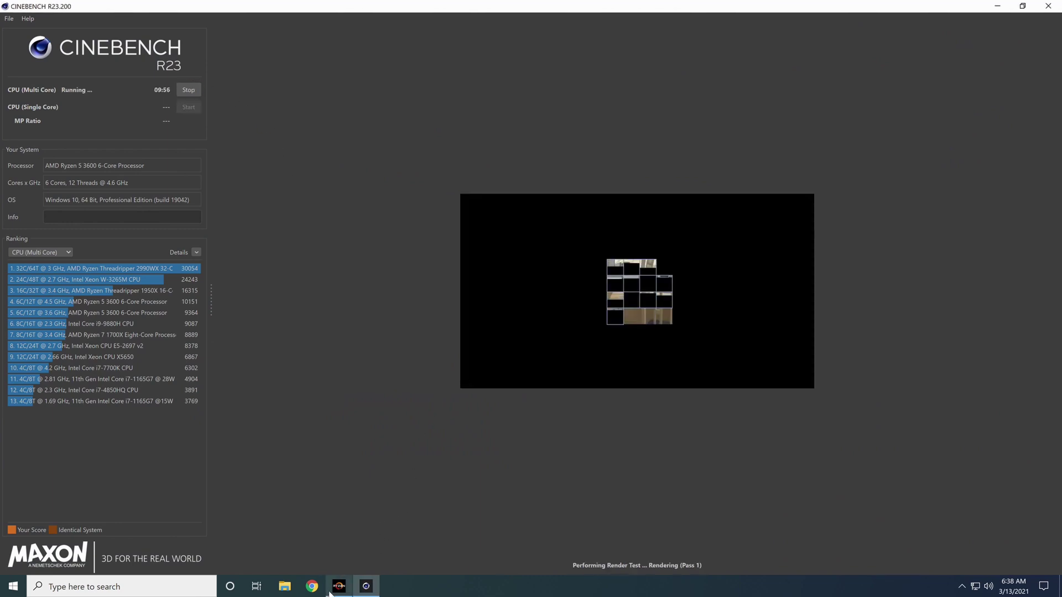
{"action": "mouse_move", "coordinate": [333, 593]}
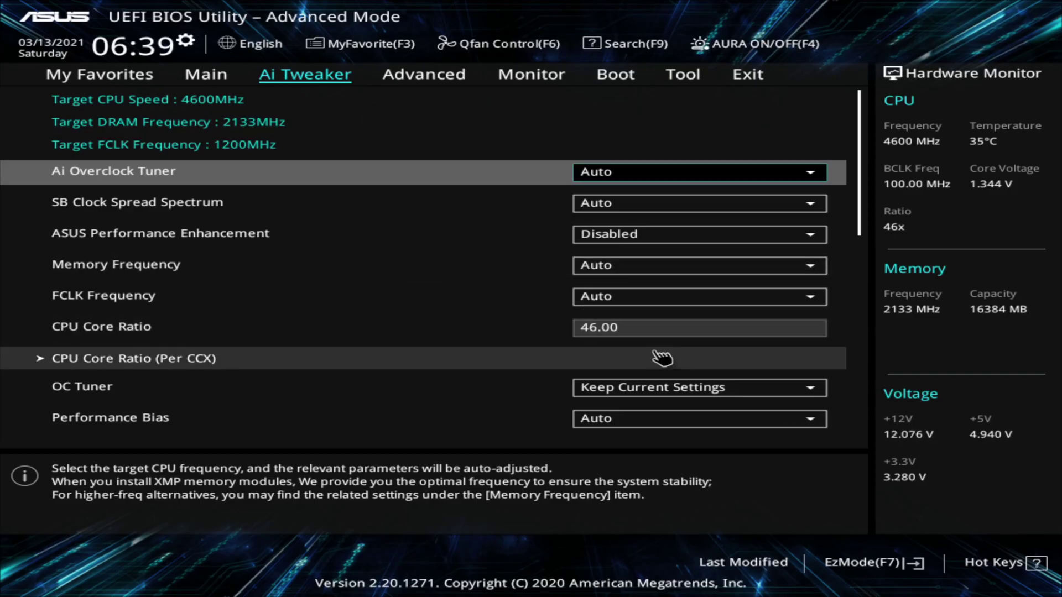
Change CPU Core Ratio to 45.50 for a 4550 MHz target and call up Save & reset
{"action": "left_click", "coordinate": [612, 336]}
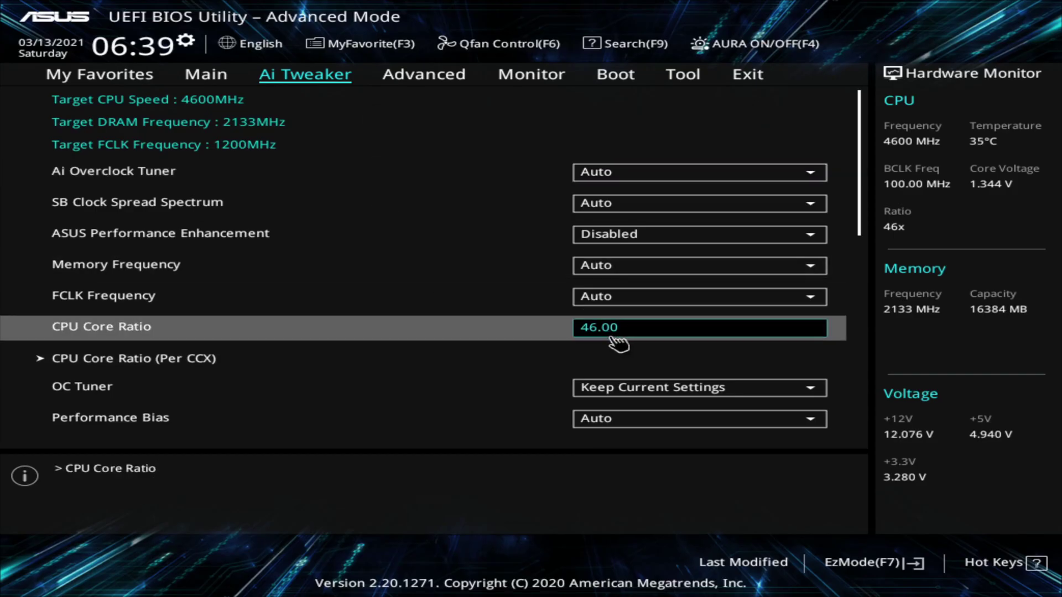
{"action": "type", "text": "45.5"}
{"action": "key", "text": "Return"}
{"action": "key", "text": "F10"}
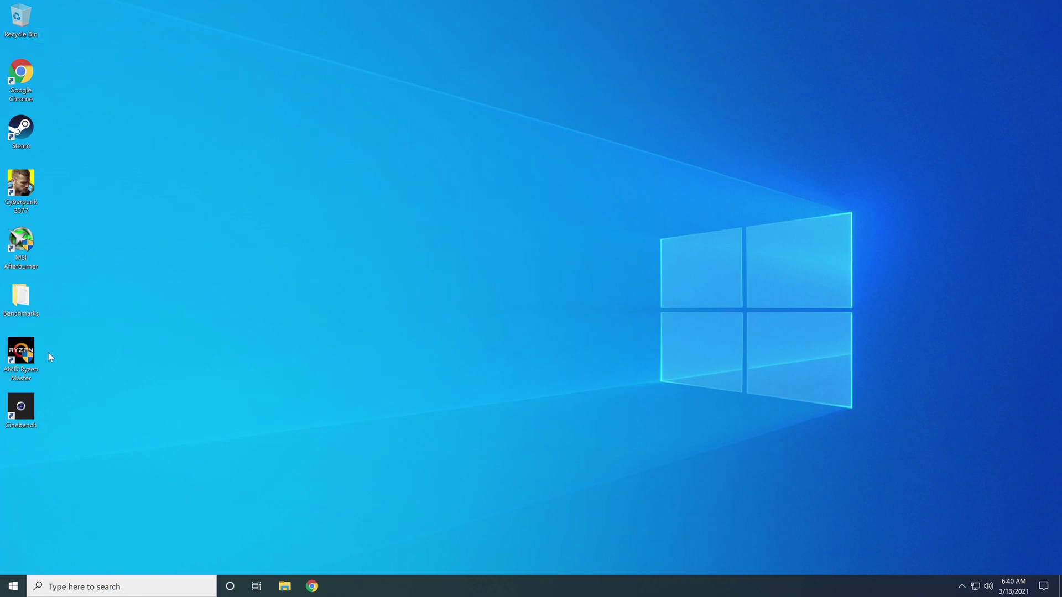
Launch AMD Ryzen Master, approving the admin prompt and accepting the overclocking warning
{"action": "double_click", "coordinate": [28, 354]}
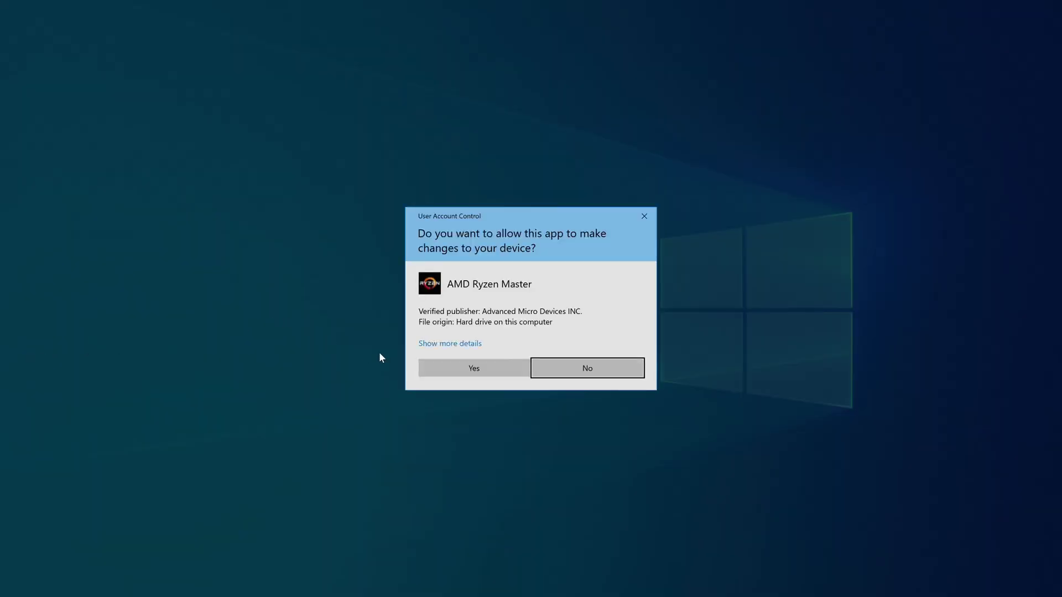
{"action": "left_click", "coordinate": [459, 370]}
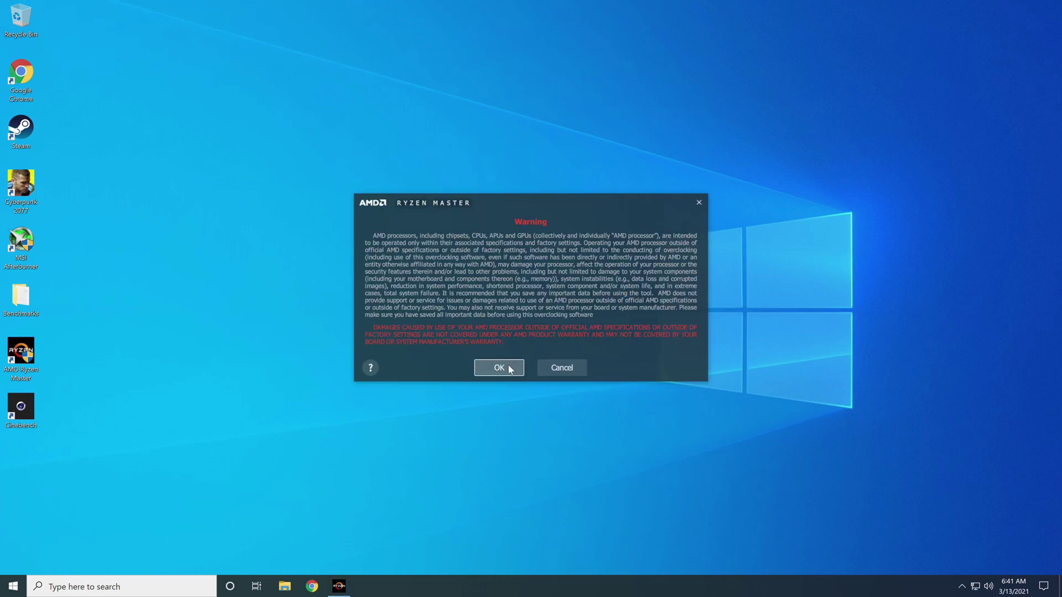
{"action": "left_click", "coordinate": [506, 367]}
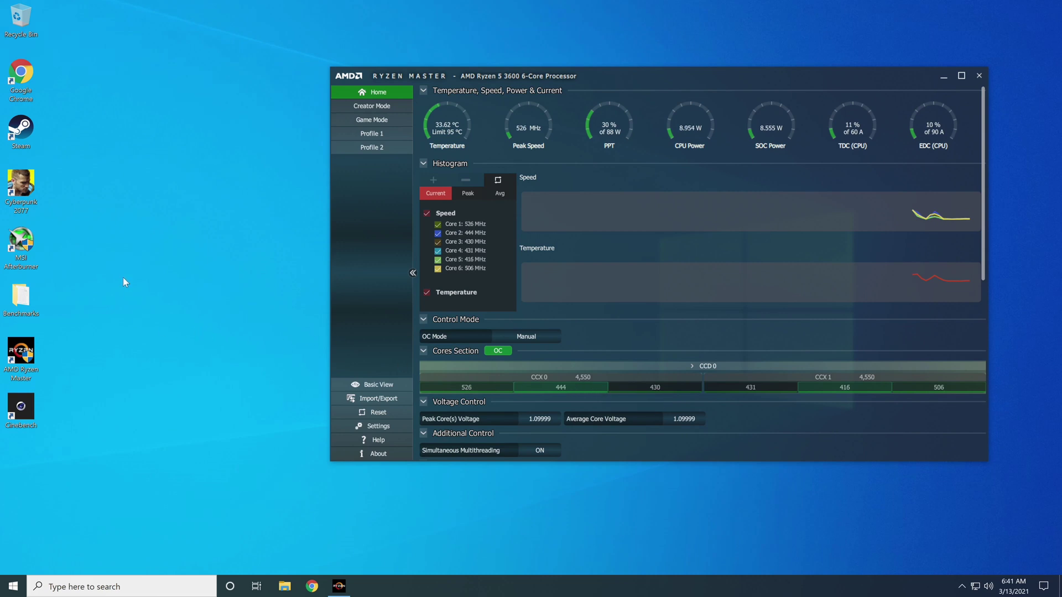
Run the Cinebench R23 multi-core test at 4.55 GHz with Ryzen Master shown alongside
{"action": "double_click", "coordinate": [22, 419]}
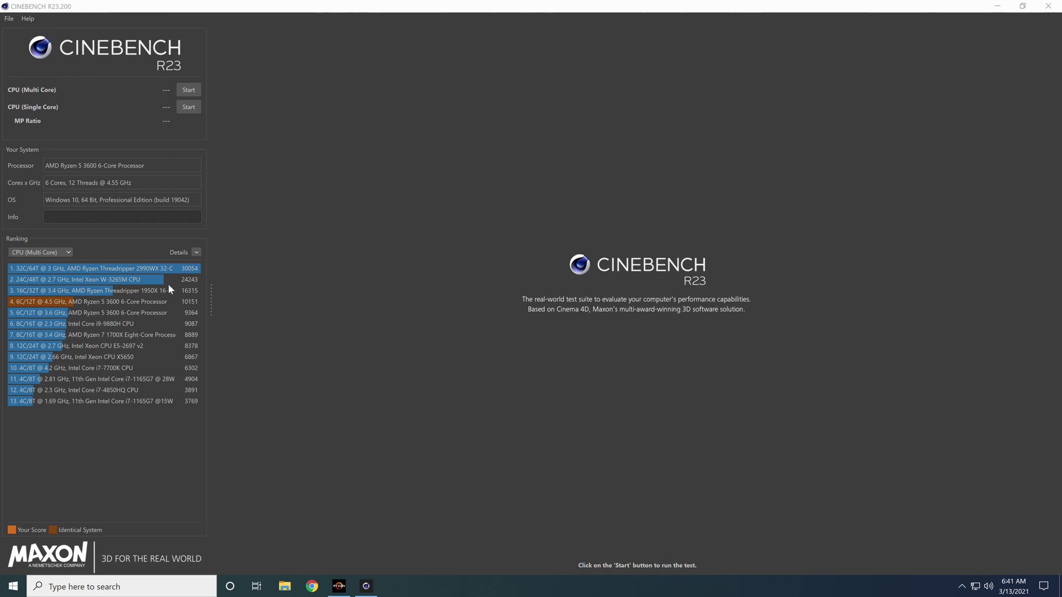
{"action": "left_click", "coordinate": [188, 90]}
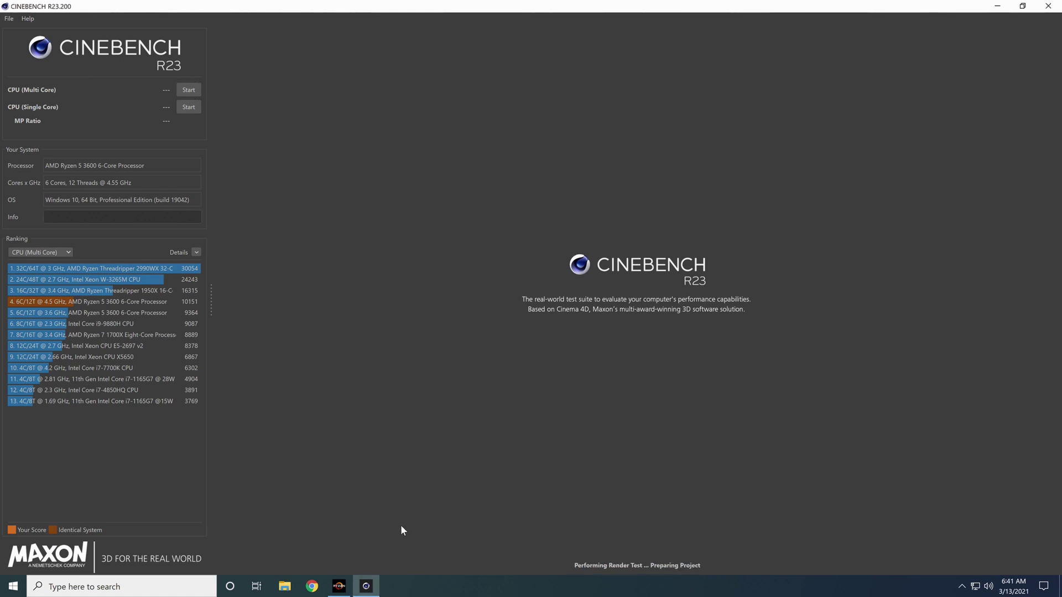
{"action": "left_click", "coordinate": [341, 589]}
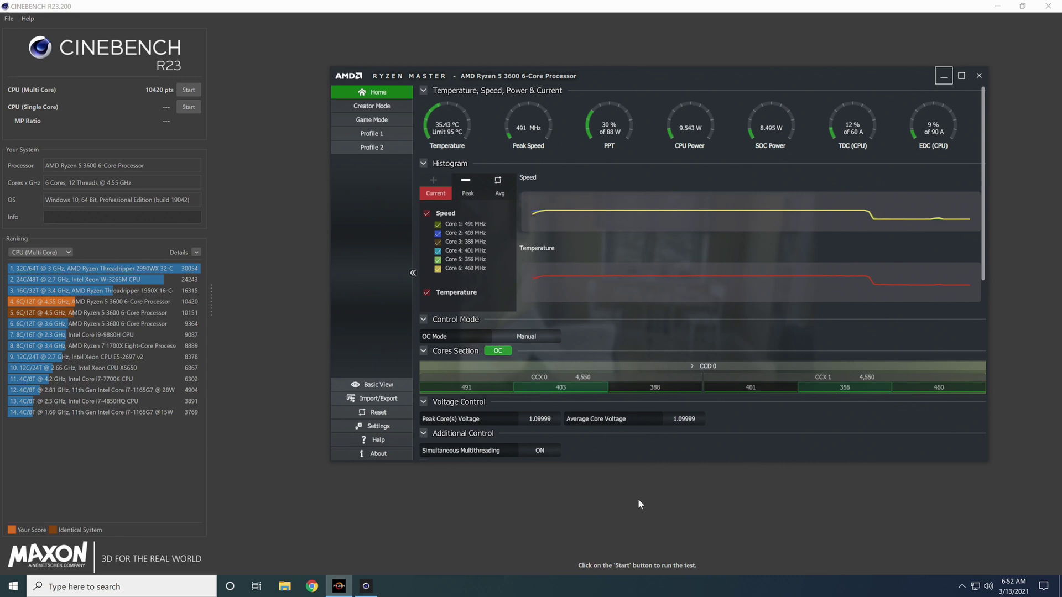
{"action": "mouse_move", "coordinate": [676, 284]}
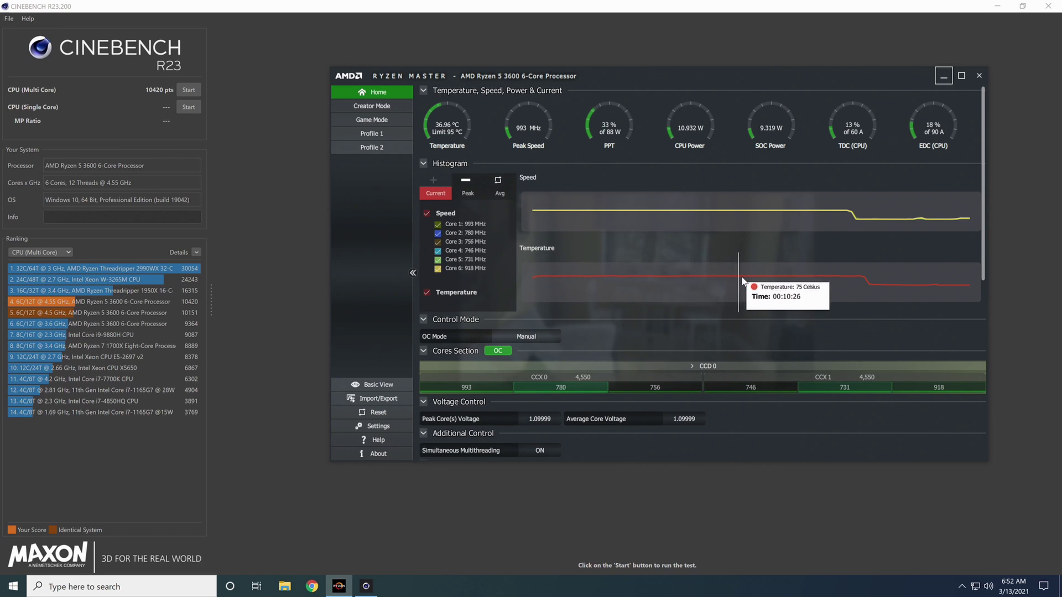
{"action": "mouse_move", "coordinate": [689, 228]}
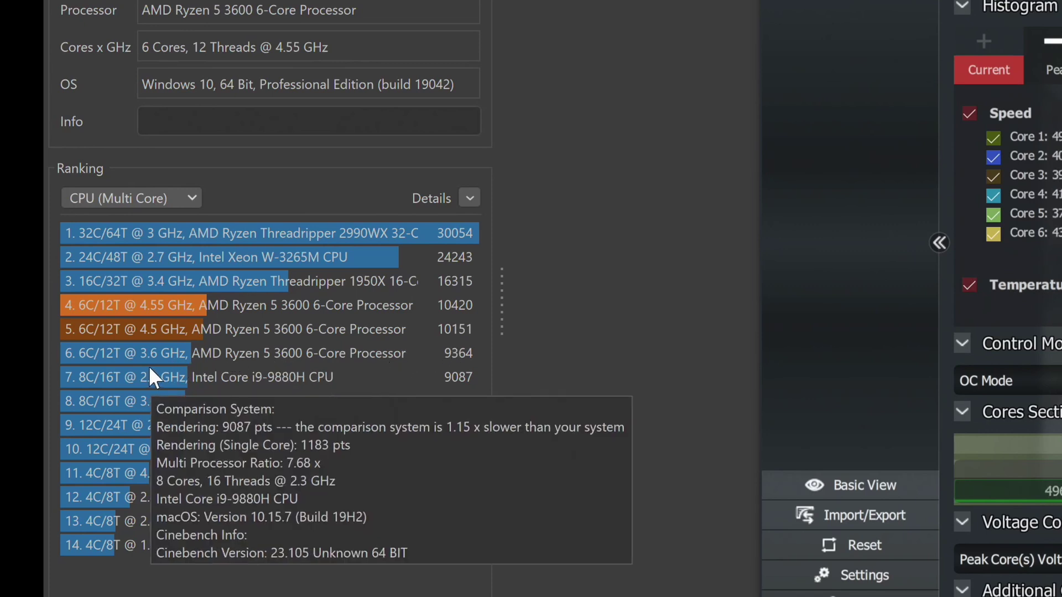
{"action": "mouse_move", "coordinate": [213, 360]}
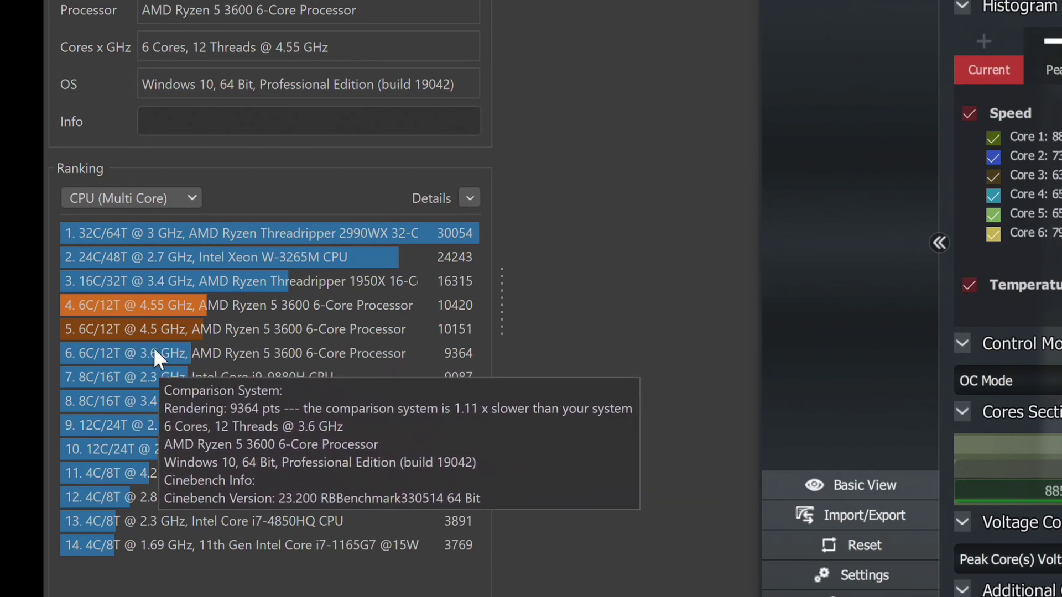
{"action": "mouse_move", "coordinate": [173, 337]}
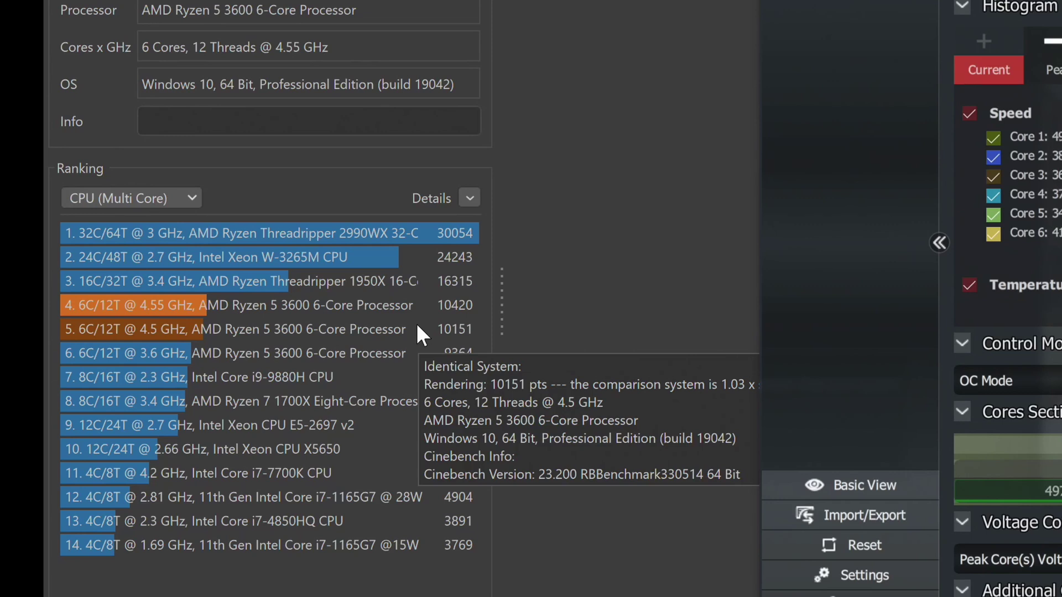
{"action": "mouse_move", "coordinate": [147, 313]}
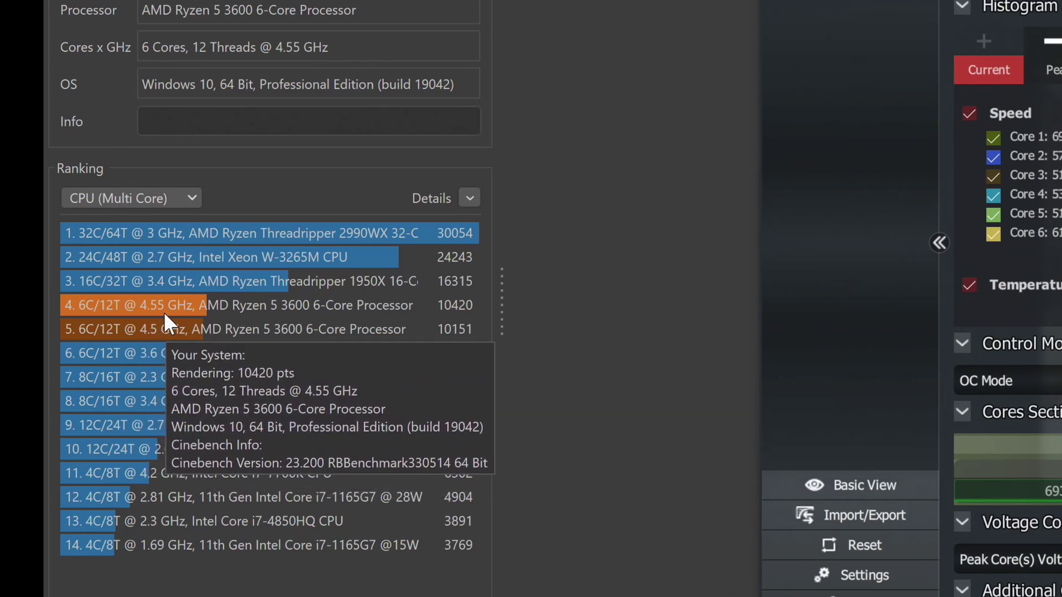